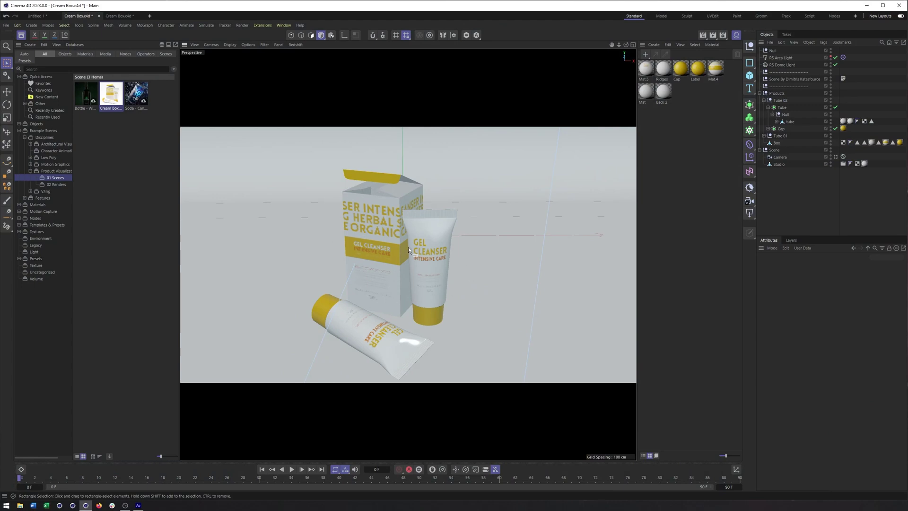
- Select Mat.5 and review its material tools without converting anything
mouse_move(109, 102)
click(645, 71)
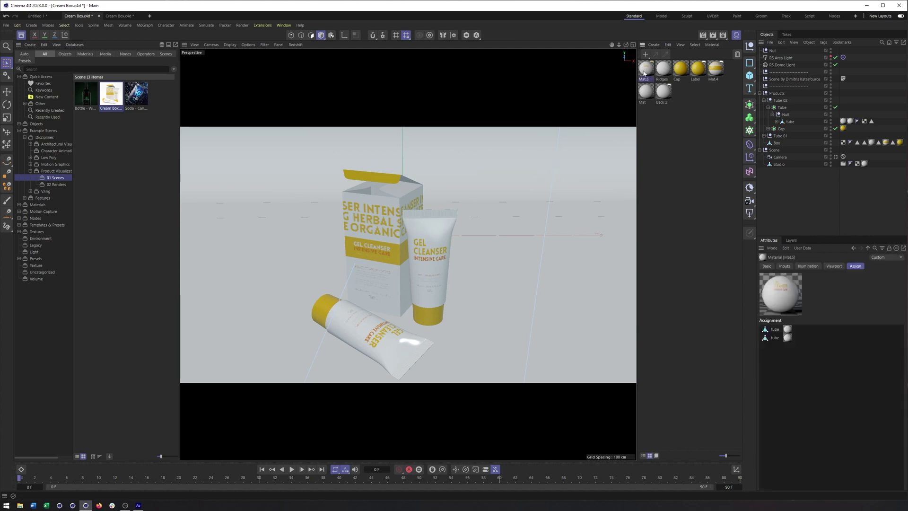
click(714, 46)
mouse_move(720, 97)
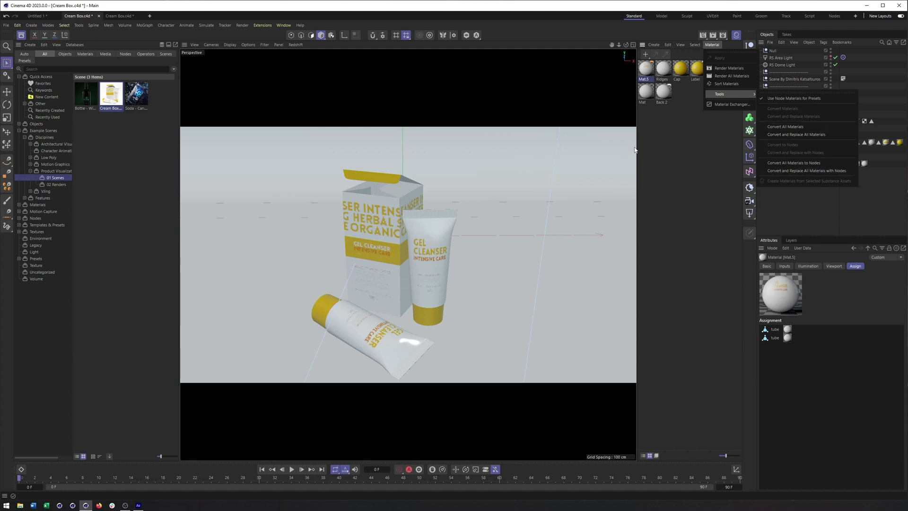
click(644, 73)
- Show Mat.5's RS Material node properties: Diffuse texture, roughness 0.15, IOR 1.49
double_click(644, 73)
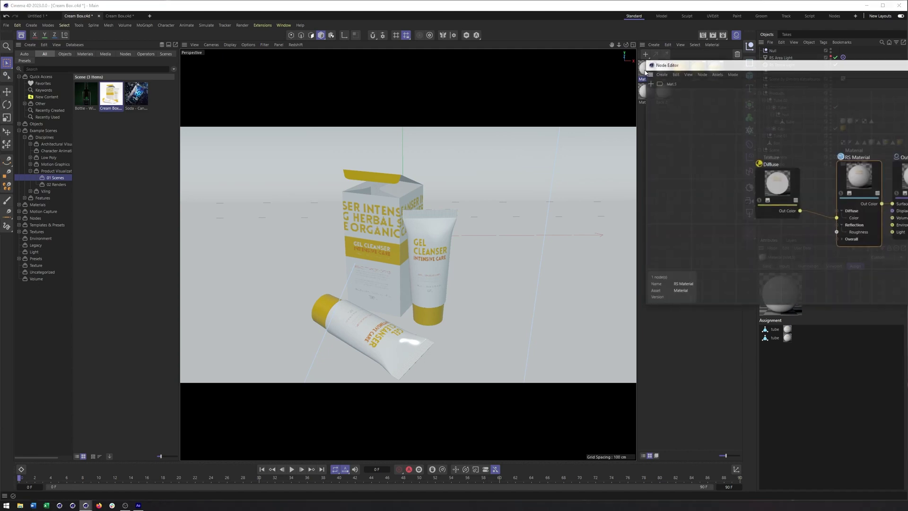
drag(685, 61, 294, 51)
click(440, 174)
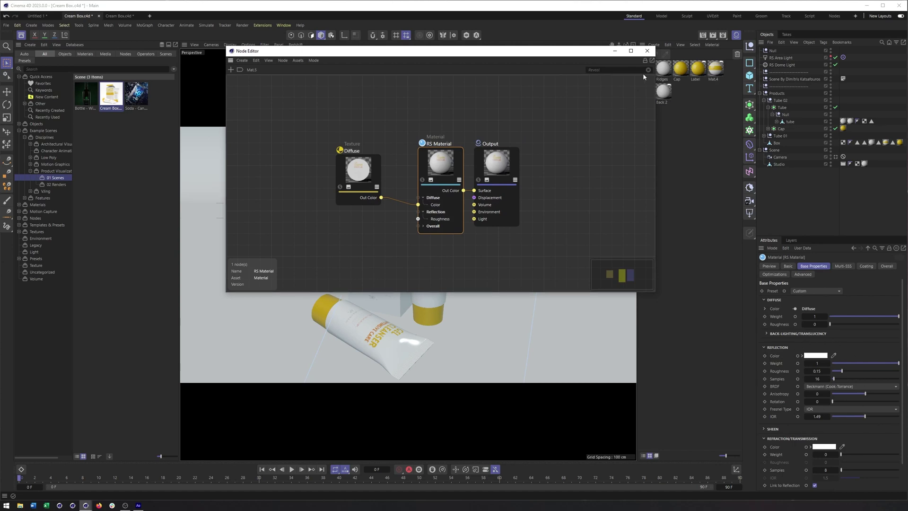
click(647, 51)
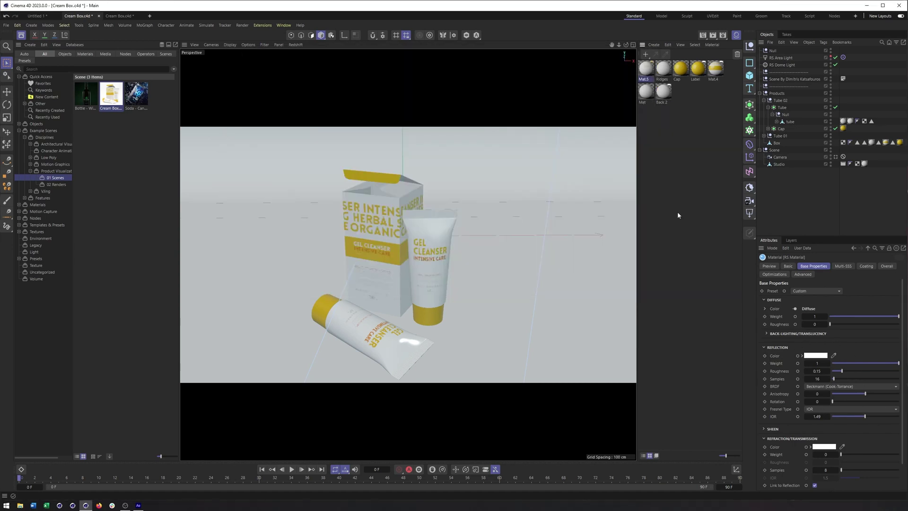
- Inspect the RS Dome Light and RS Area Light settings, including the dome's environment image
click(780, 65)
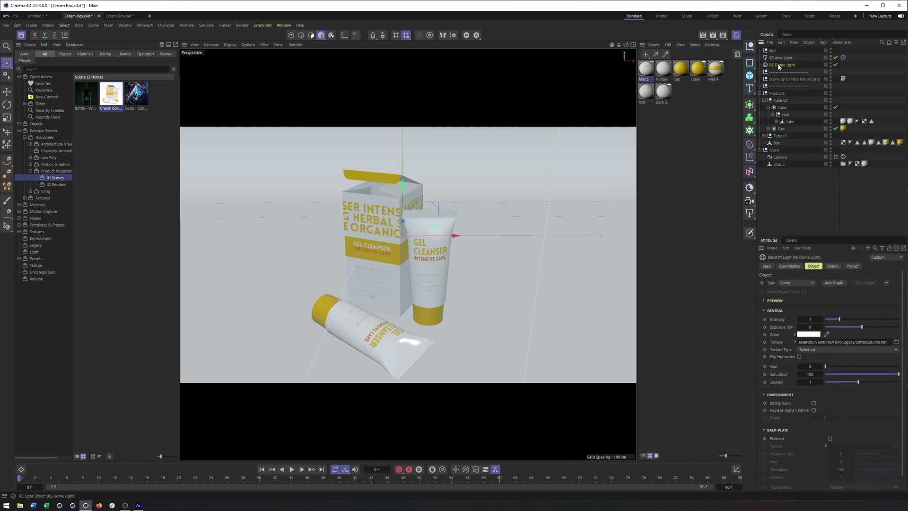
click(781, 59)
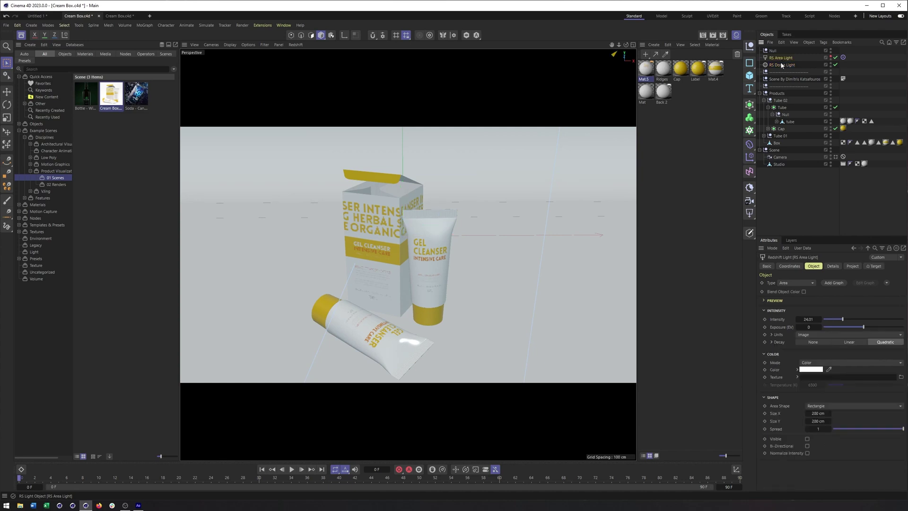
click(781, 65)
click(794, 341)
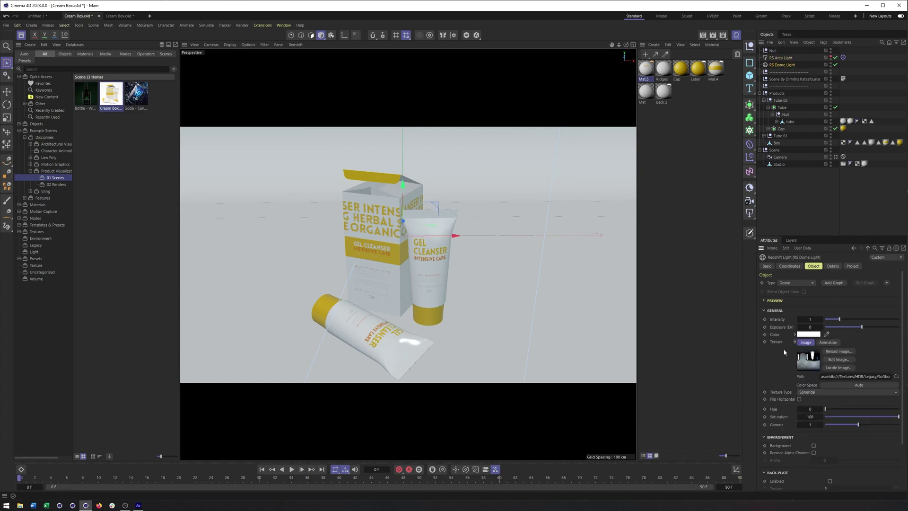
- Run a live Redshift IPR render in the viewport through the scene Camera
click(802, 173)
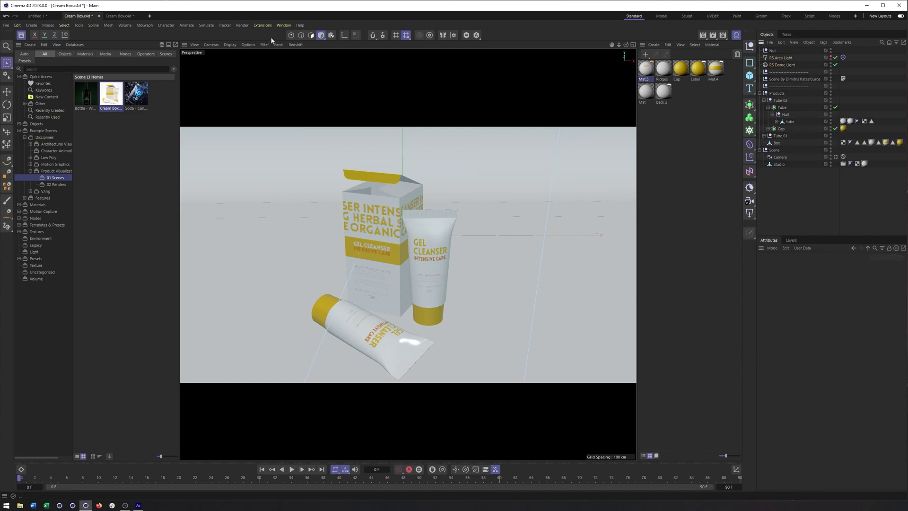
key(ctrl+r)
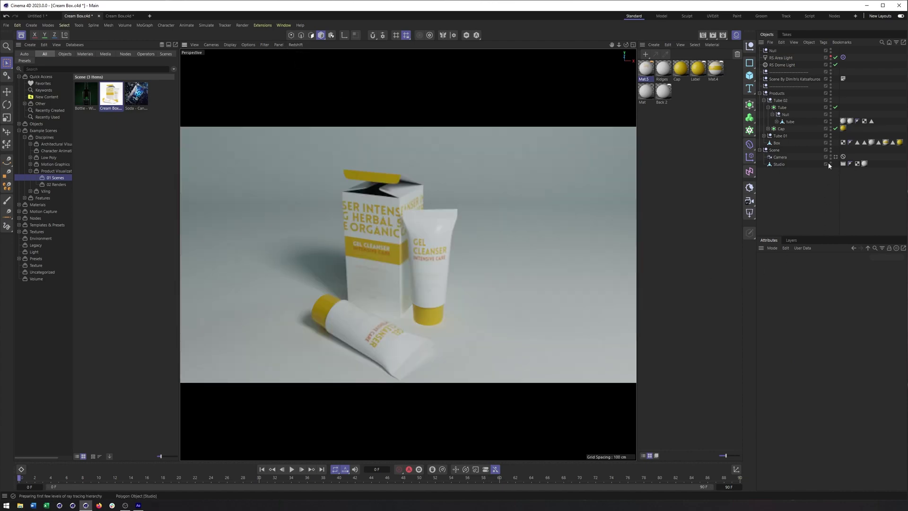
click(835, 157)
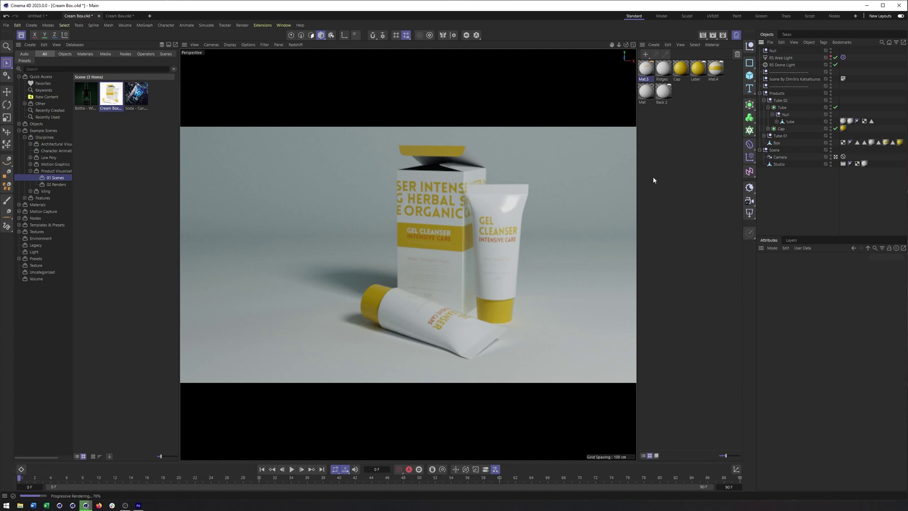
- Select the Studio backdrop and hide the left browser panel to widen the viewport
click(782, 164)
click(20, 35)
click(736, 35)
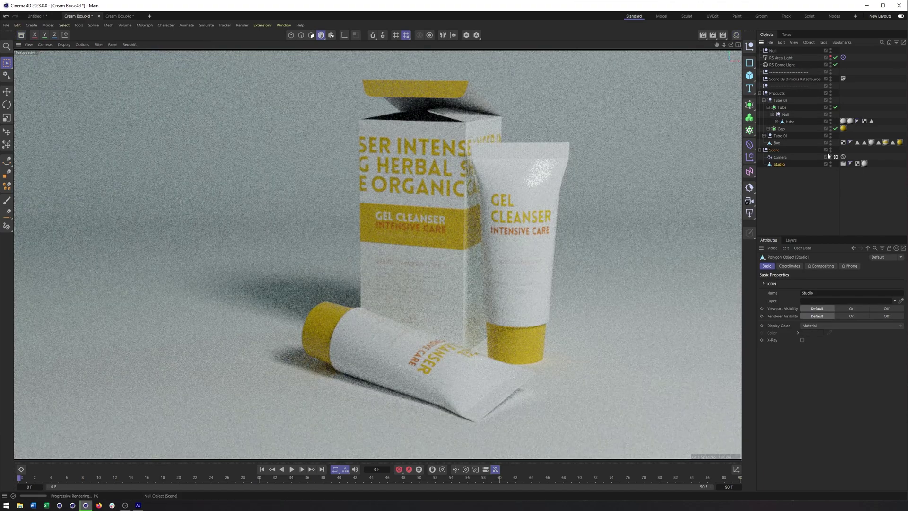
right_click(783, 164)
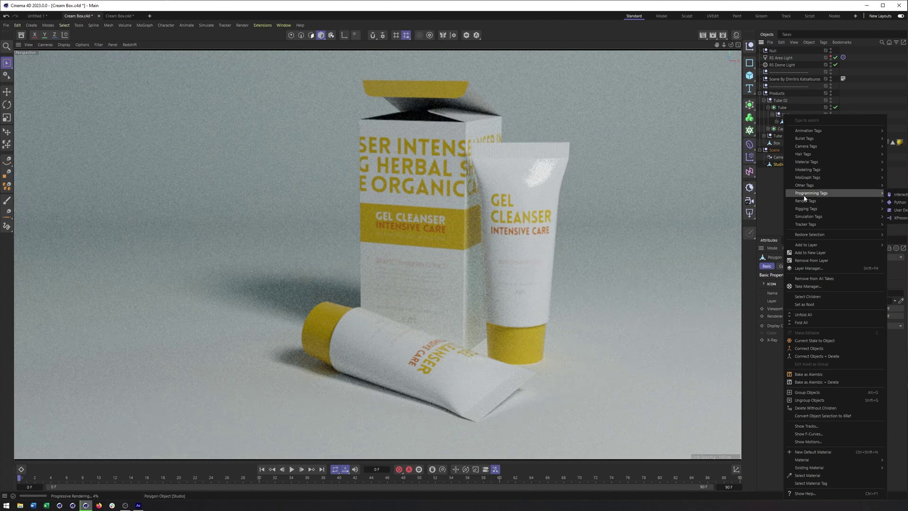
mouse_move(813, 200)
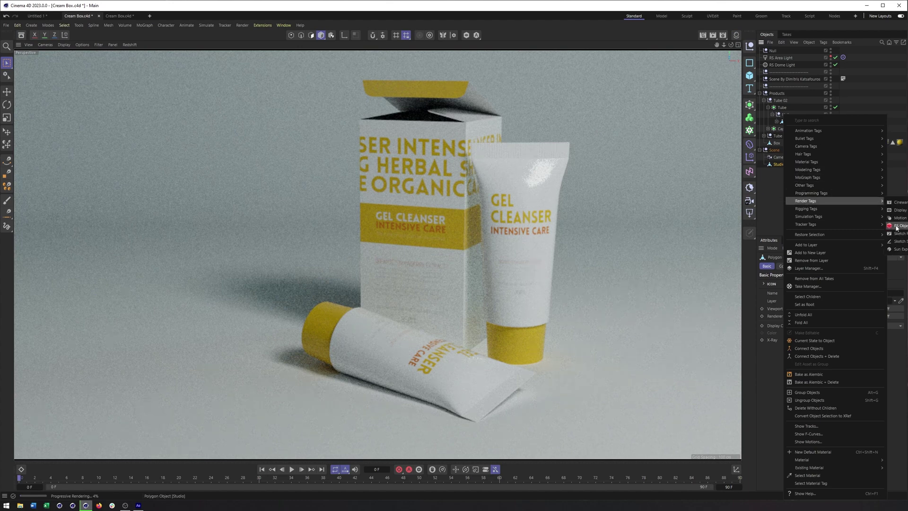
key(Escape)
- Stop the IPR, orbit out to view the whole studio backdrop, then restart the live render
click(129, 44)
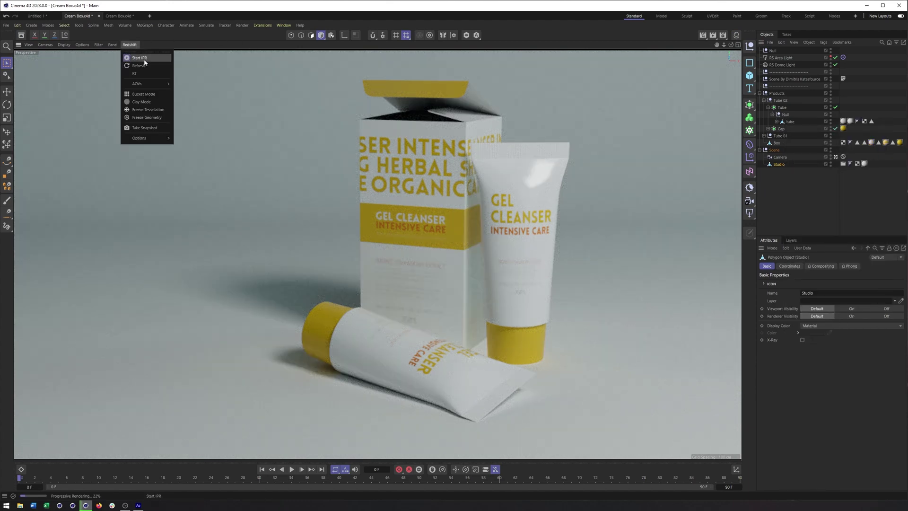
click(145, 60)
alt+drag(379, 227, 352, 228)
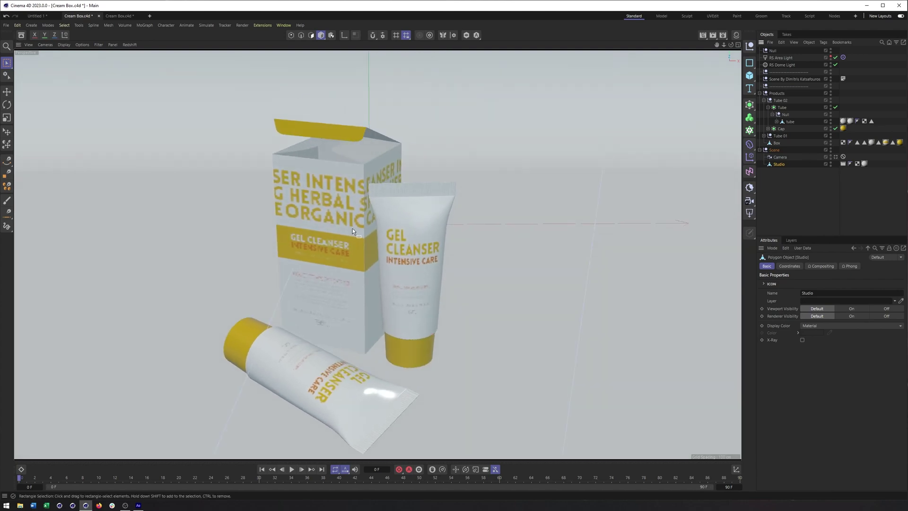
scroll(322, 225, down, 6)
alt+drag(538, 243, 415, 223)
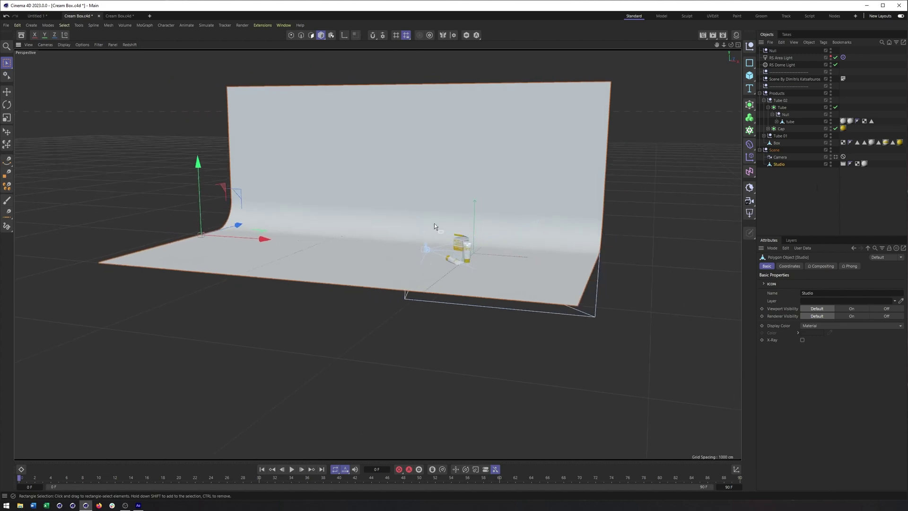
scroll(415, 223, up, 10)
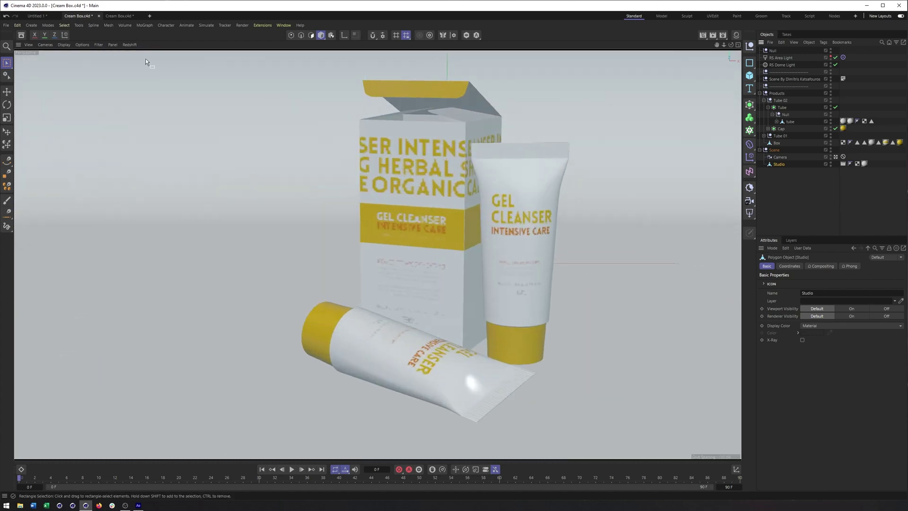
click(130, 44)
click(158, 76)
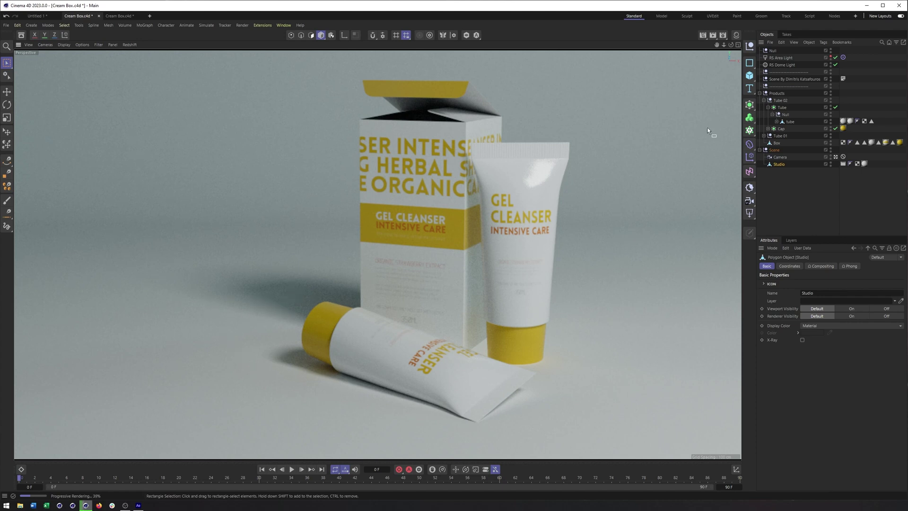
- Add an RS Object tag to Studio and enable its Matte override
right_click(776, 166)
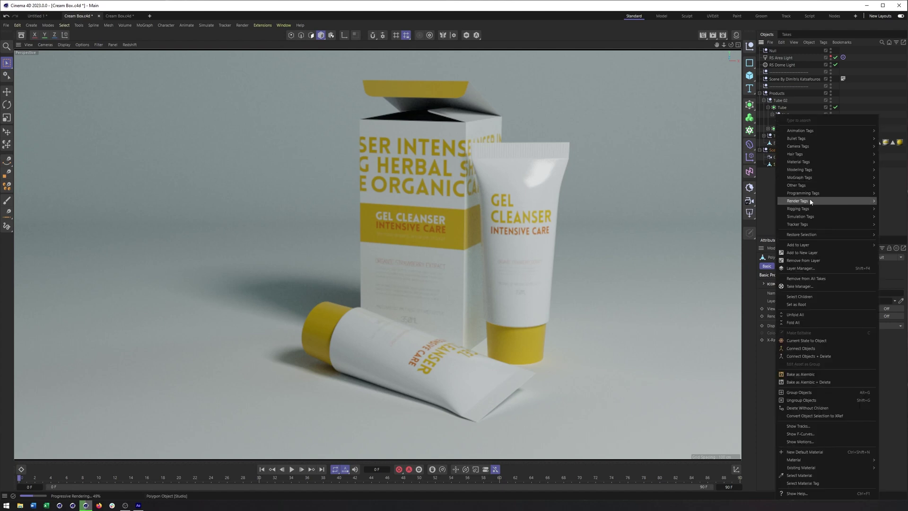
mouse_move(813, 200)
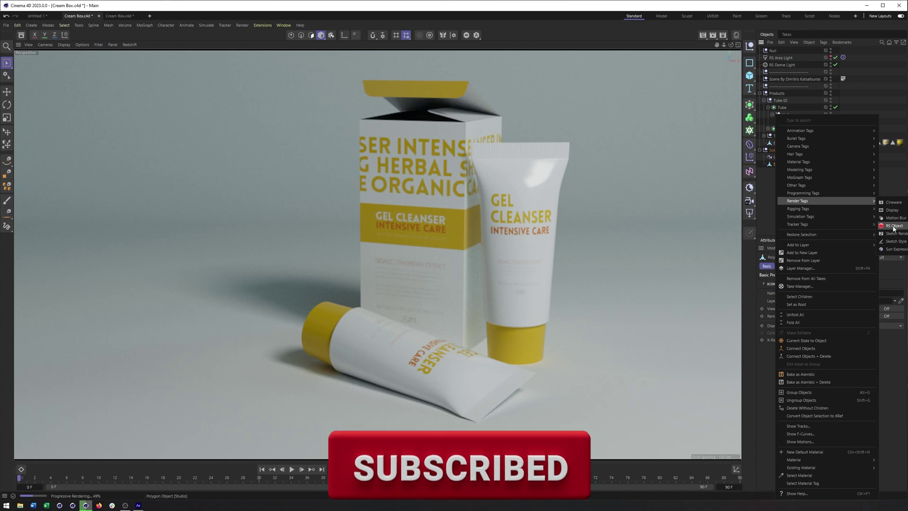
click(893, 227)
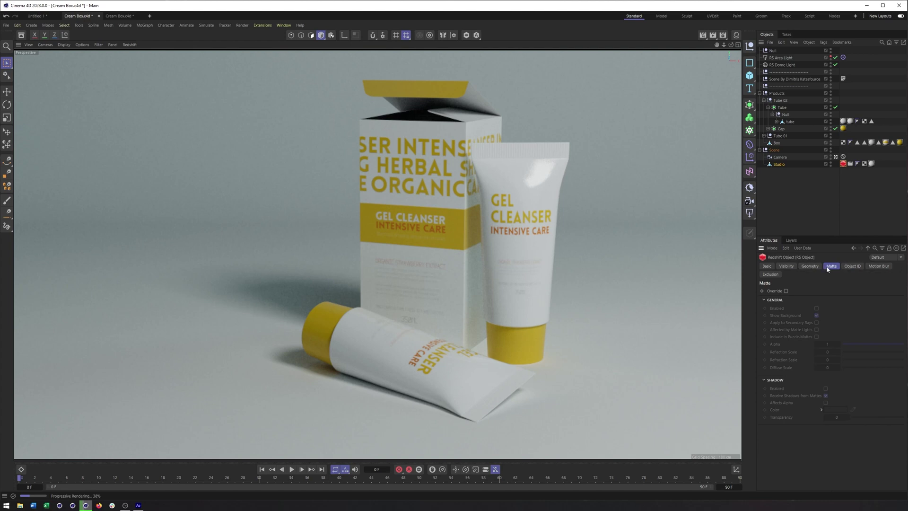
click(786, 291)
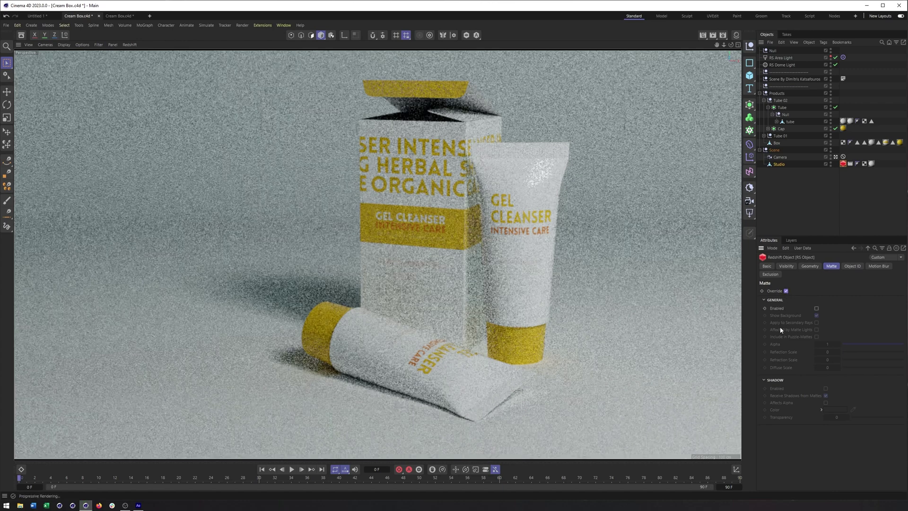
click(816, 309)
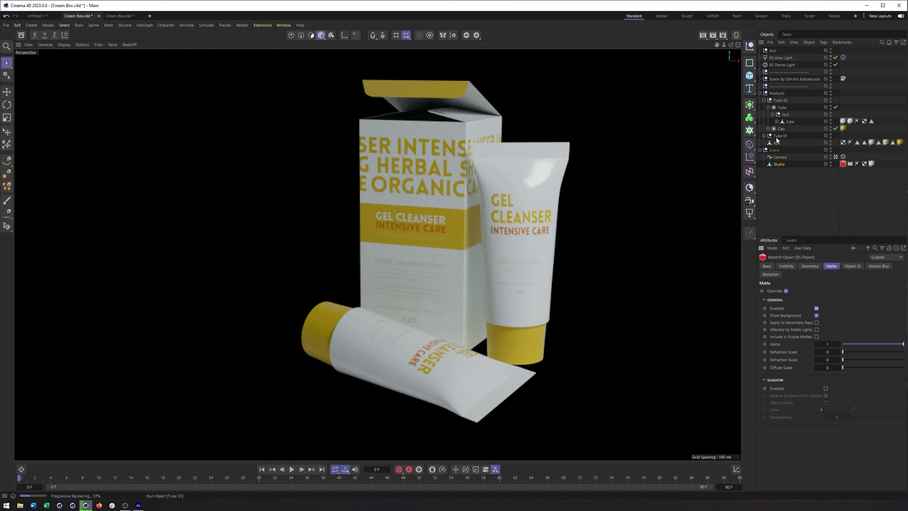
click(773, 65)
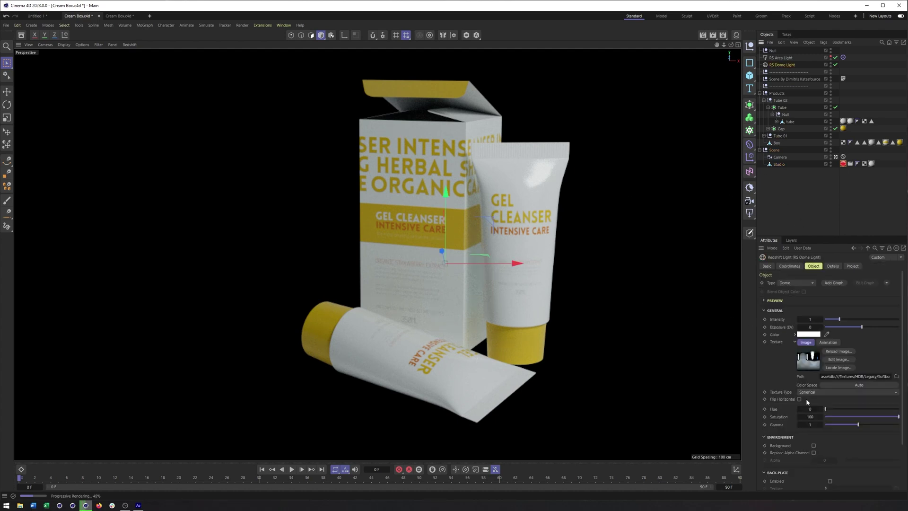
click(814, 445)
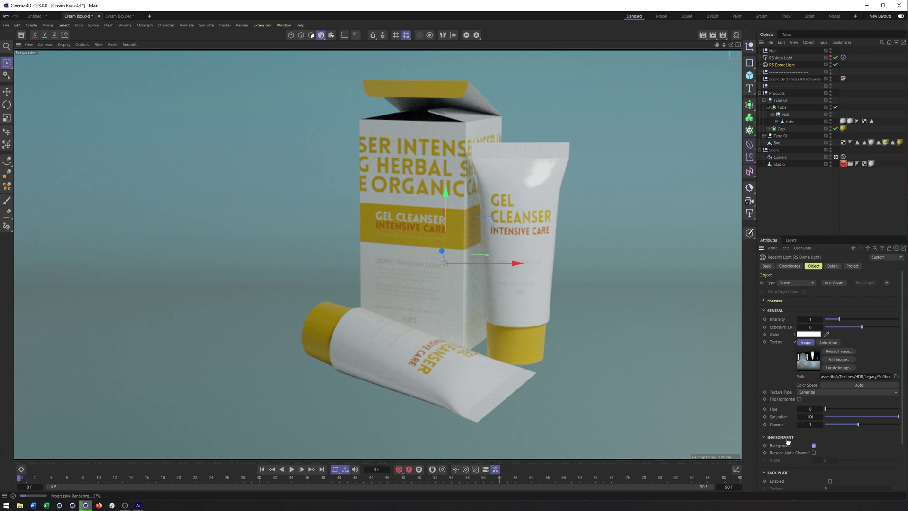
click(814, 446)
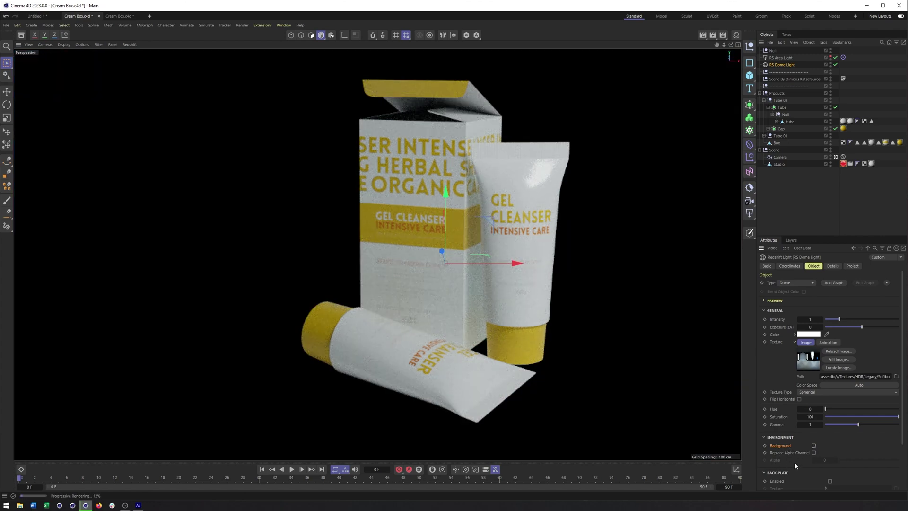
scroll(791, 413, down, 3)
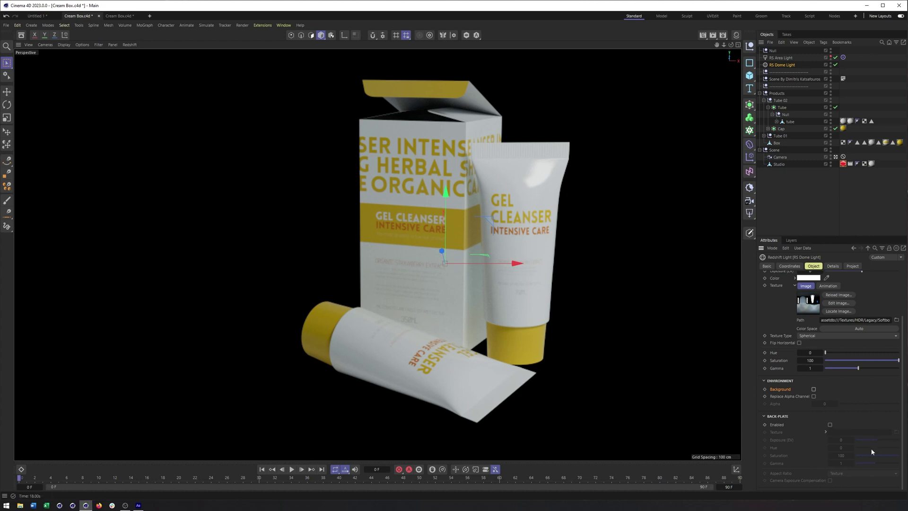
click(830, 425)
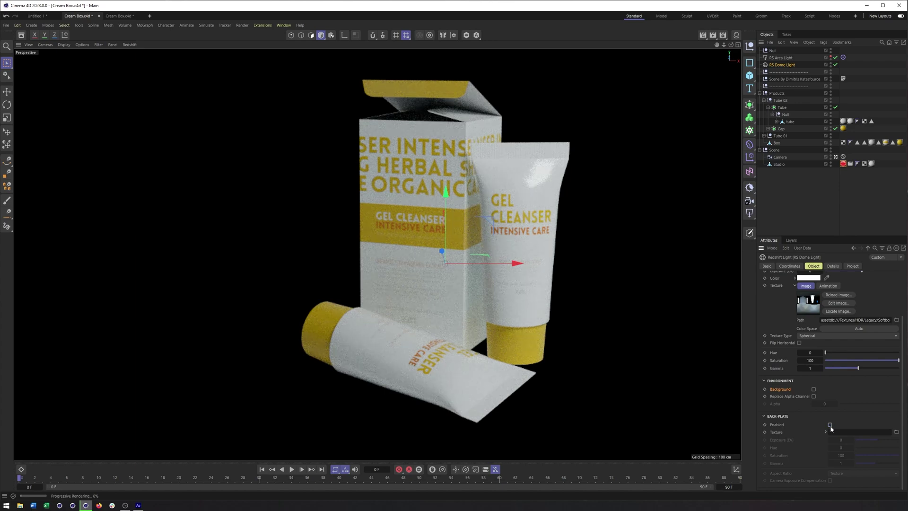
click(830, 425)
click(843, 163)
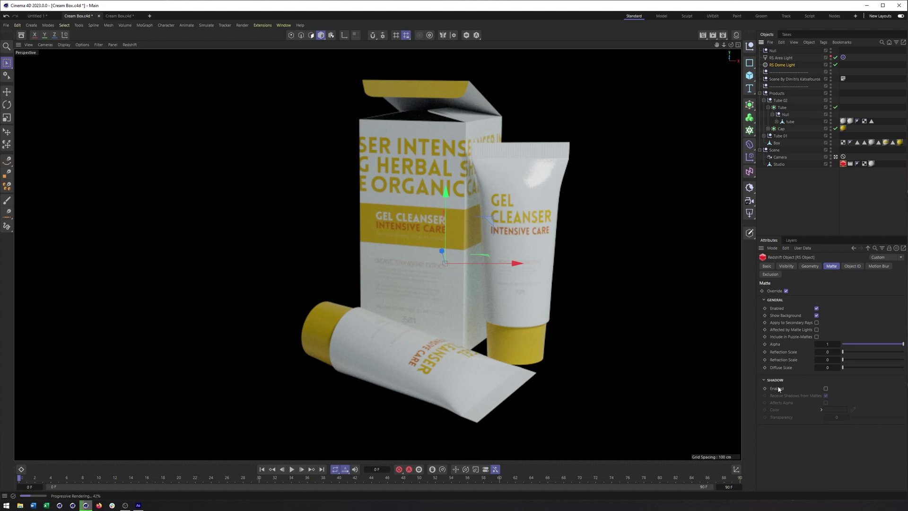
- Enable Shadow in the Studio tag's Matte settings so the backdrop catches product shadows
click(826, 388)
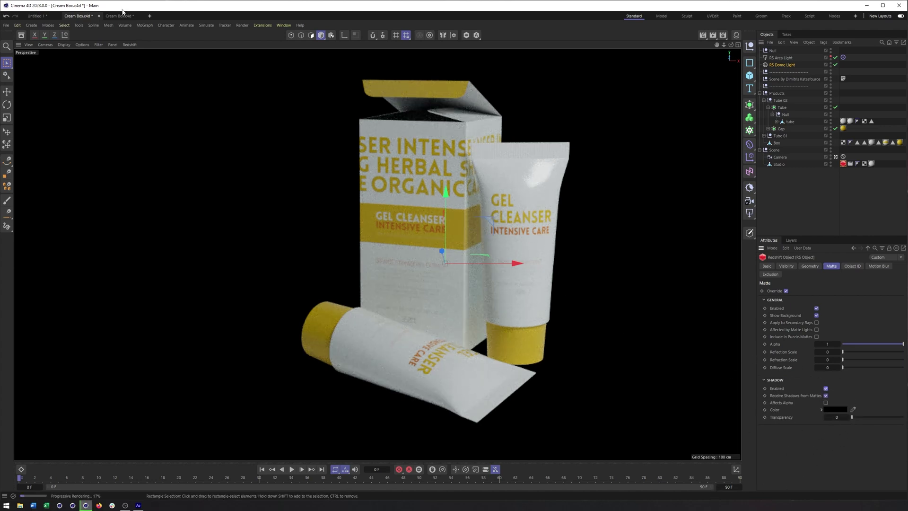
click(129, 45)
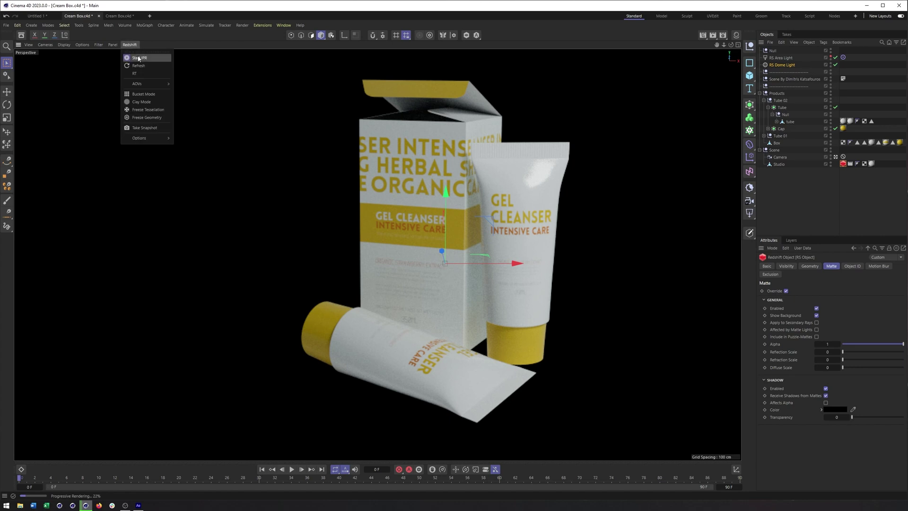
- Preview the Alpha AOV, enable Shadow Affects Alpha, then switch back to Beauty
mouse_move(143, 84)
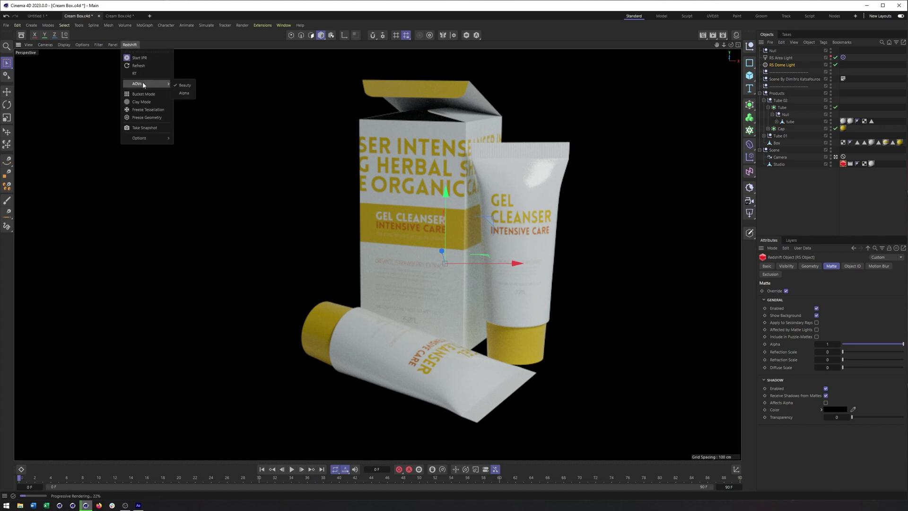
click(184, 93)
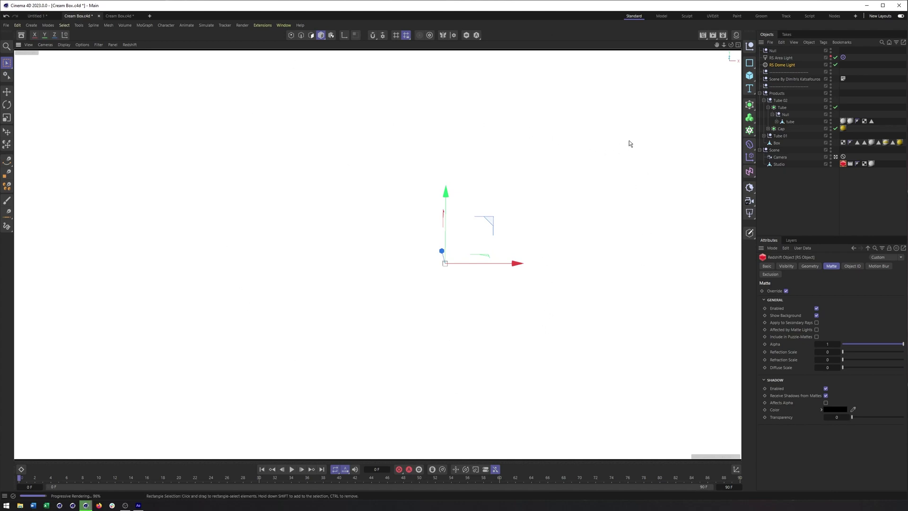
click(826, 402)
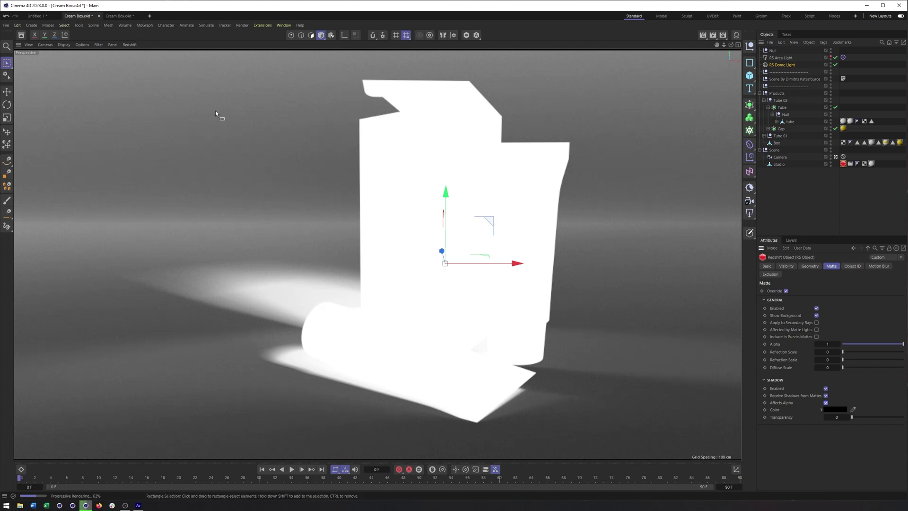
click(130, 44)
click(158, 92)
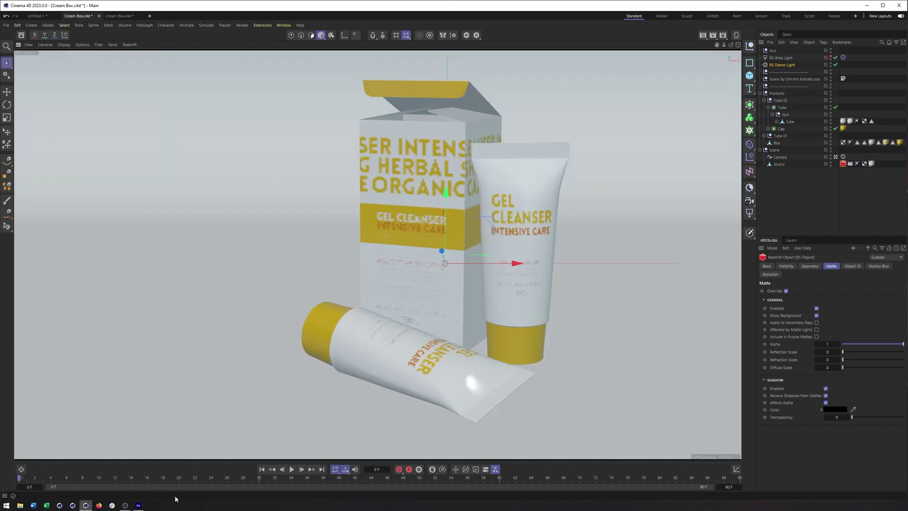
- In After Effects, zoom the composition to 100% and turn on the transparency grid
click(138, 505)
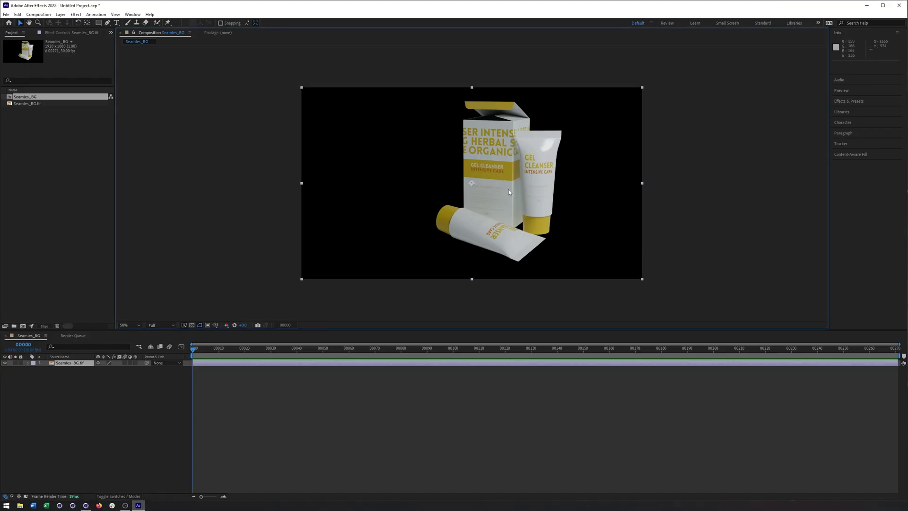
key(slash)
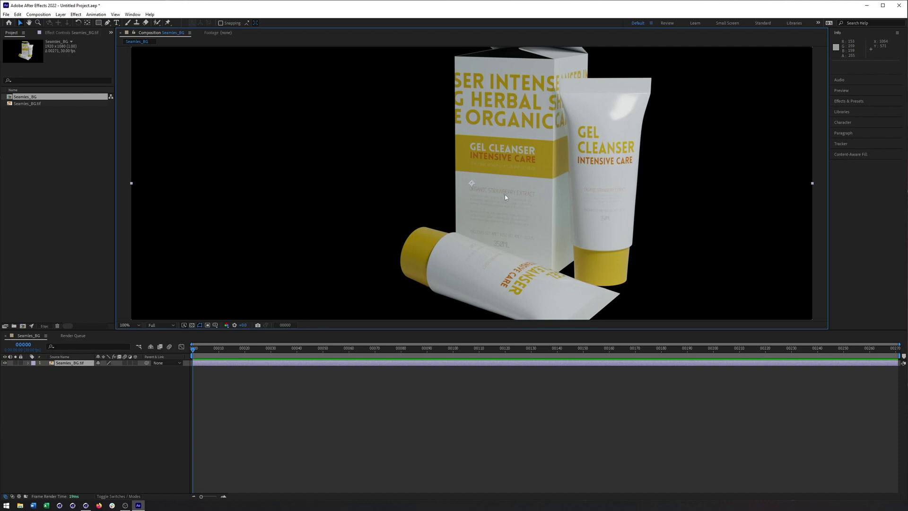
click(191, 325)
scroll(474, 197, down, 2)
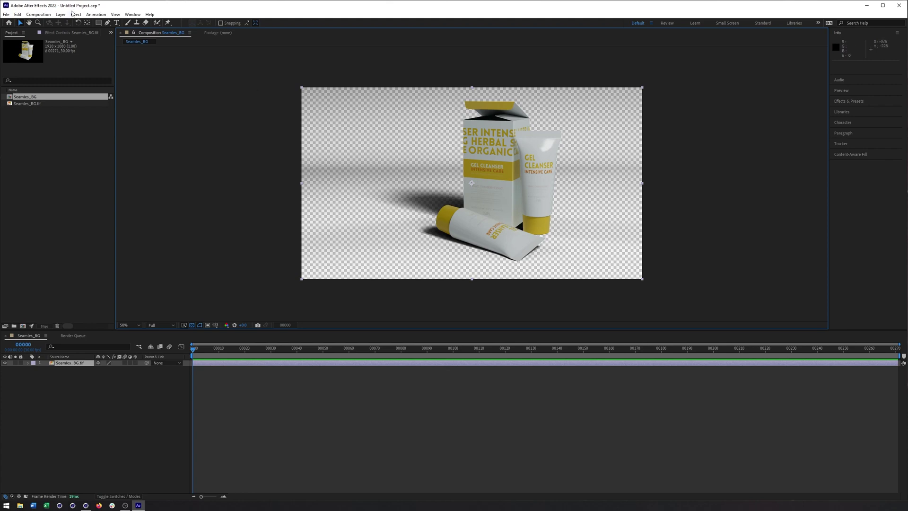
- Create a Deep Orange solid layer and place it beneath Seamles_BG.tif
click(61, 14)
mouse_move(70, 28)
click(209, 31)
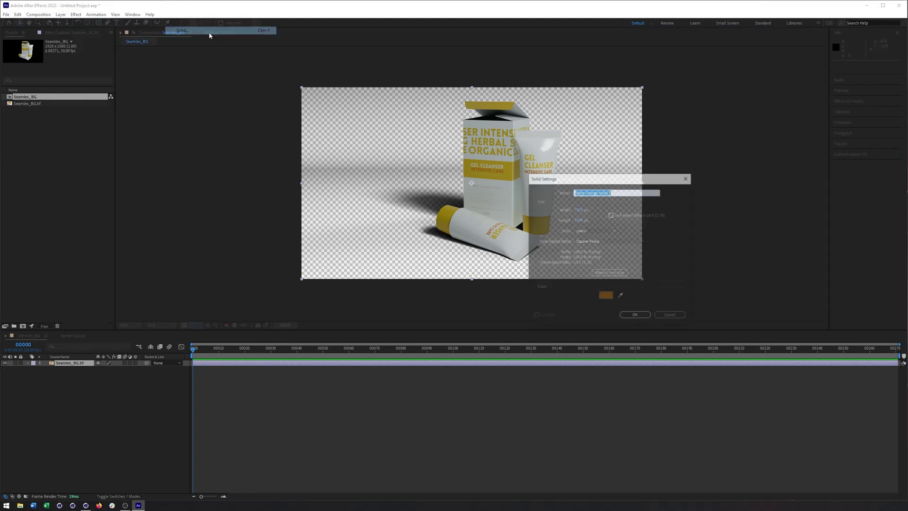
click(638, 316)
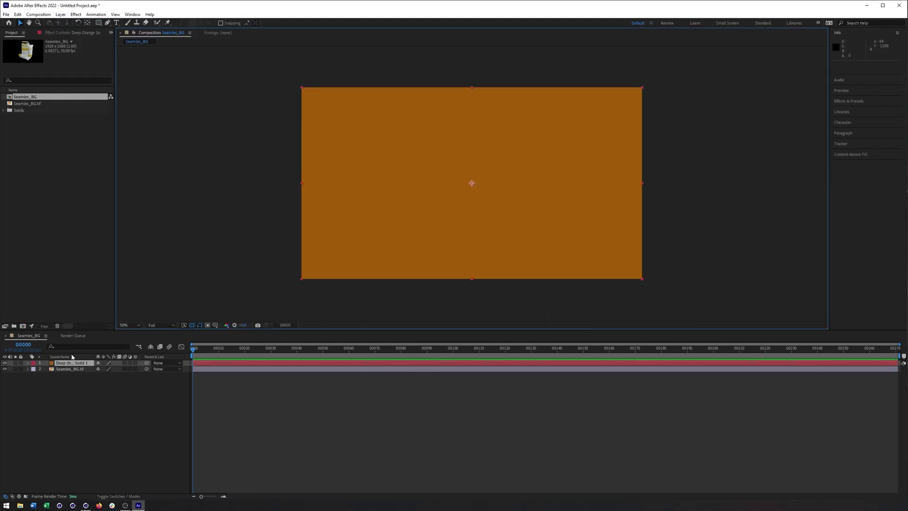
drag(71, 363, 71, 372)
key(slash)
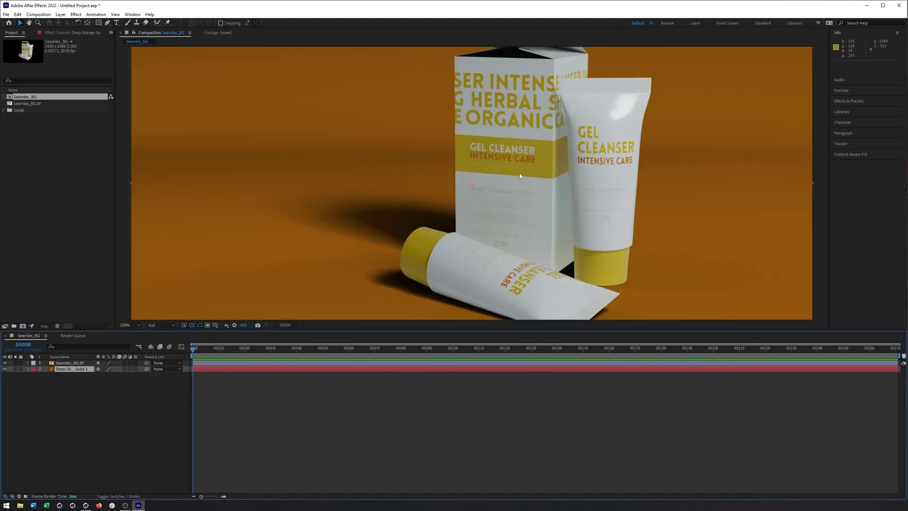
key(comma)
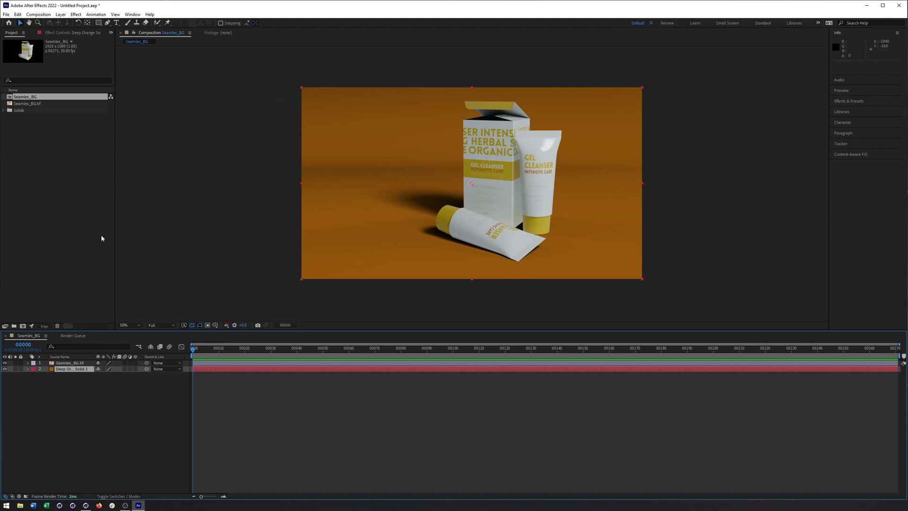
- Apply Hue/Saturation to the orange solid, test a Master Hue shift, then undo it
click(61, 33)
click(76, 14)
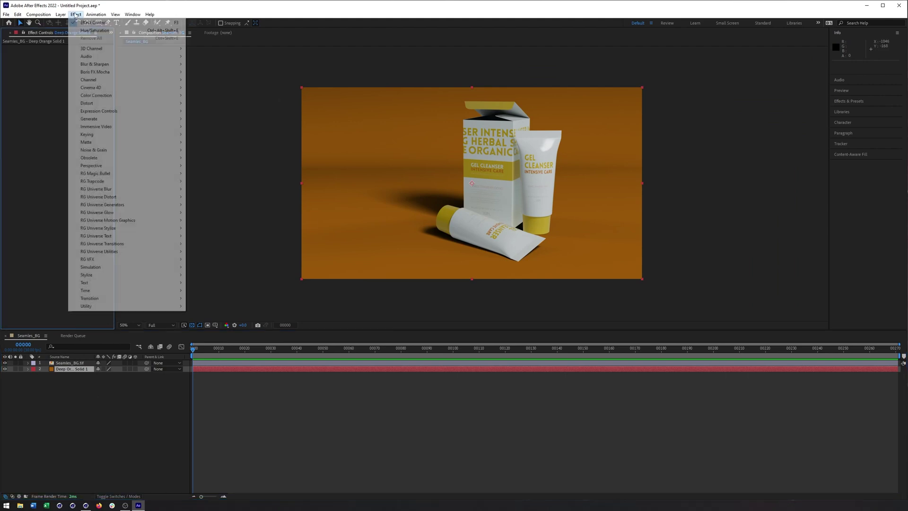
mouse_move(120, 95)
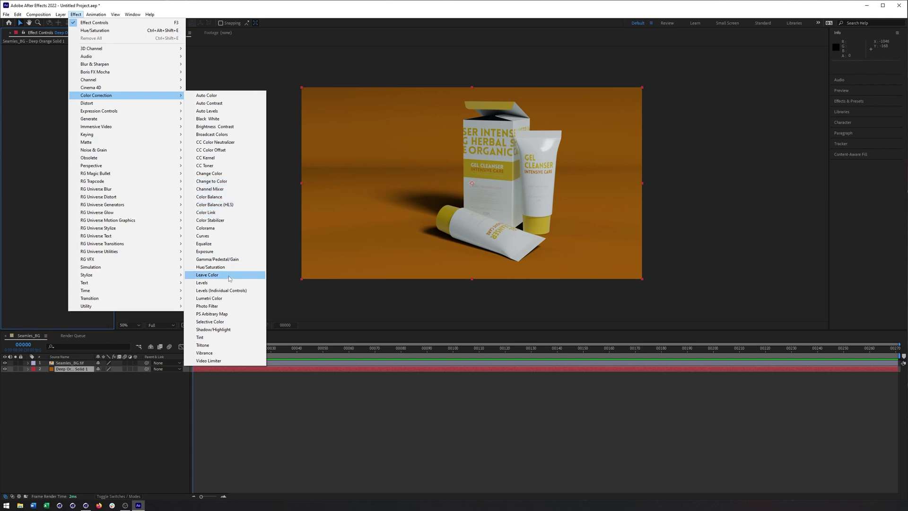
click(211, 266)
drag(69, 91, 284, 188)
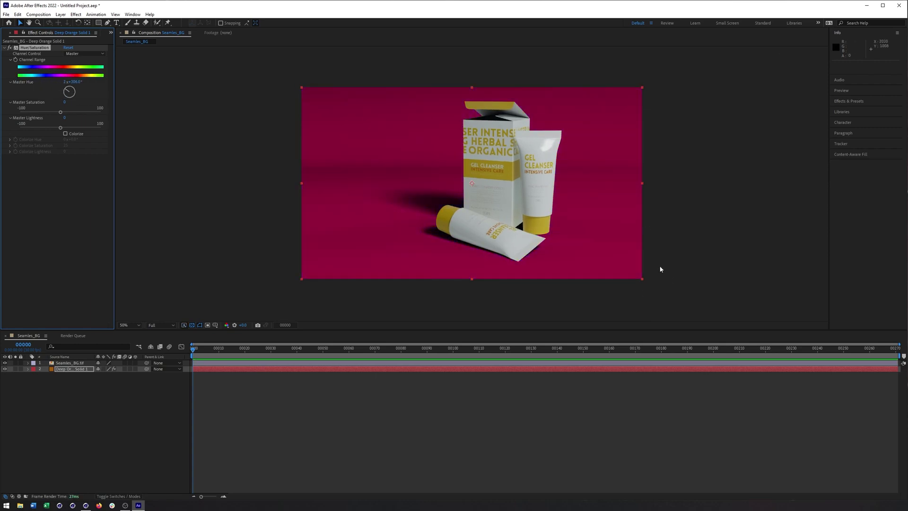
key(ctrl+z)
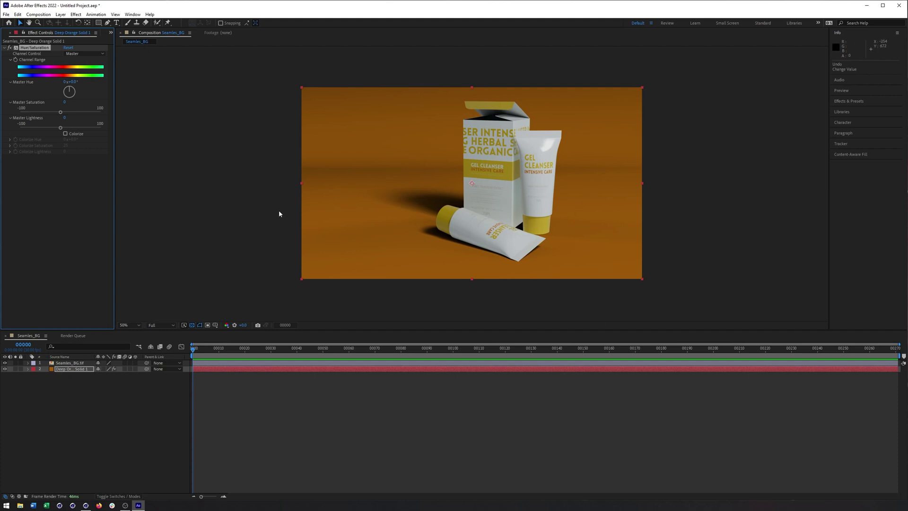
key(/)
- Back in Cinema 4D, set the viewport shading to Gouraud Shading (Lines)
click(87, 505)
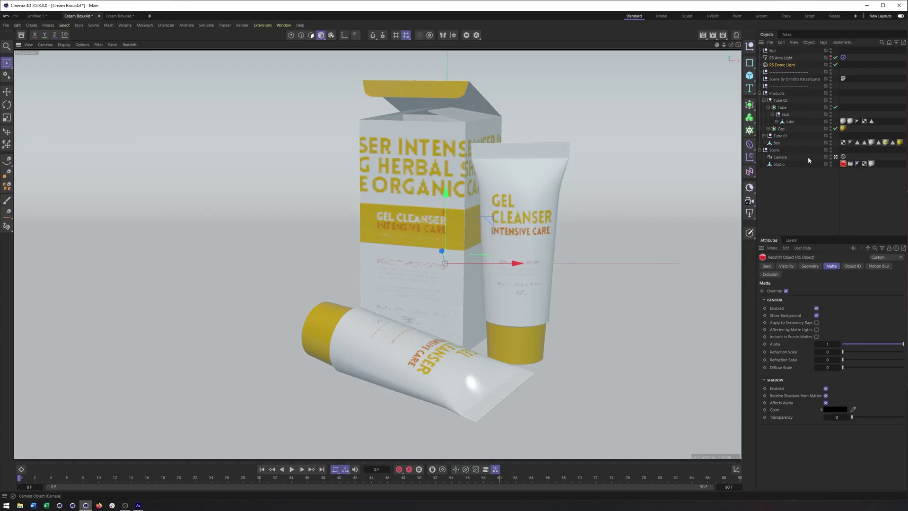
click(64, 45)
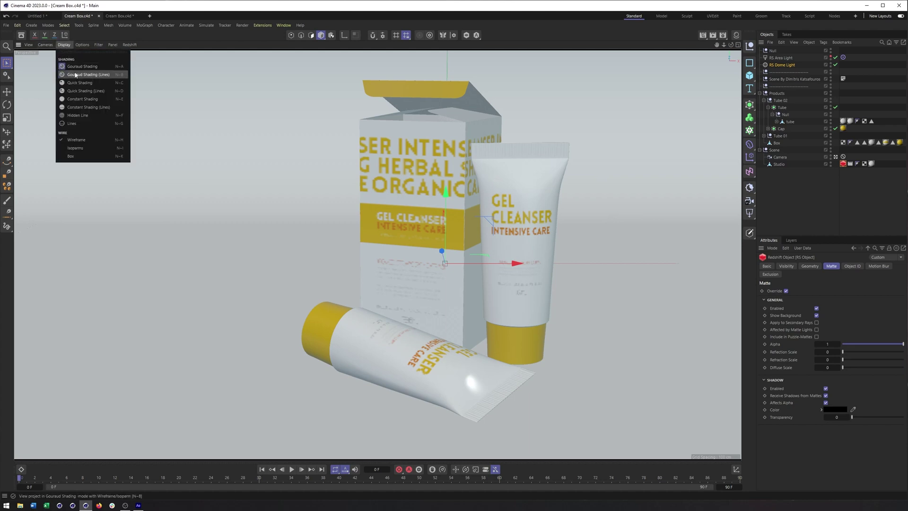
click(78, 60)
- Select the Studio floor polygons and invert their visibility
click(263, 259)
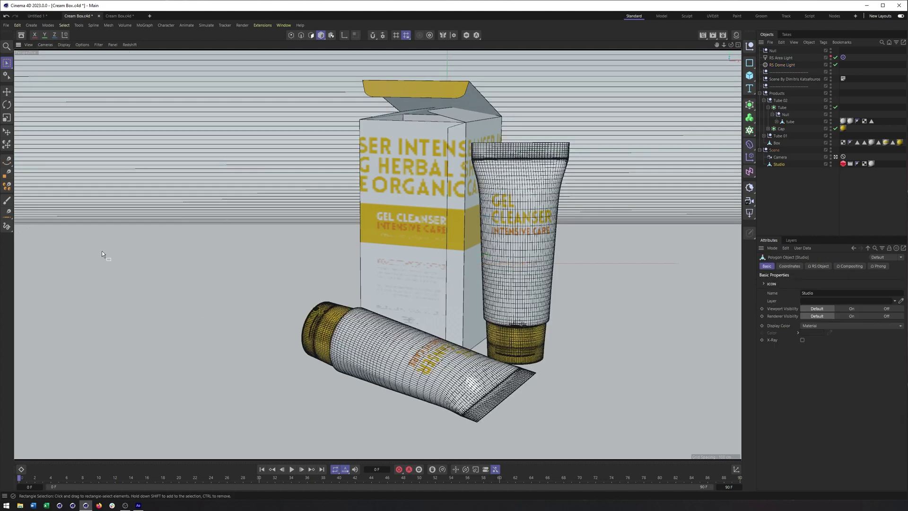
click(311, 35)
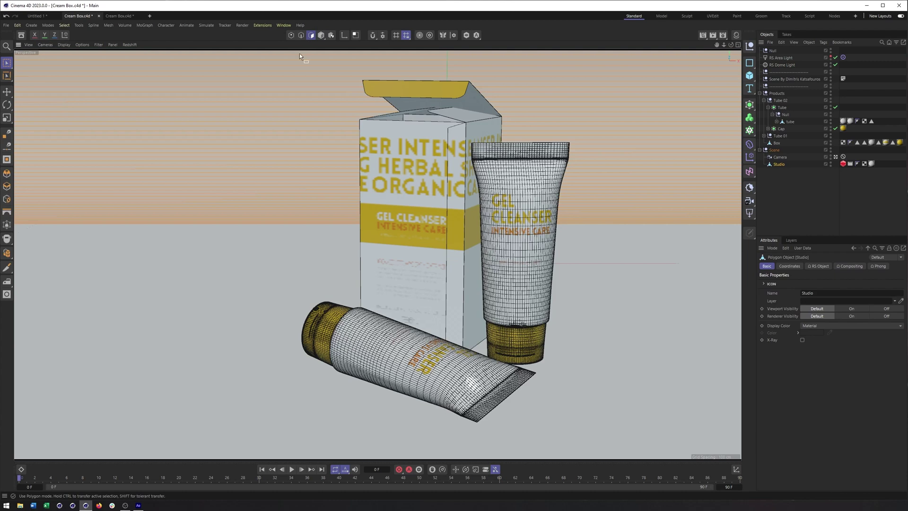
drag(5, 59, 47, 87)
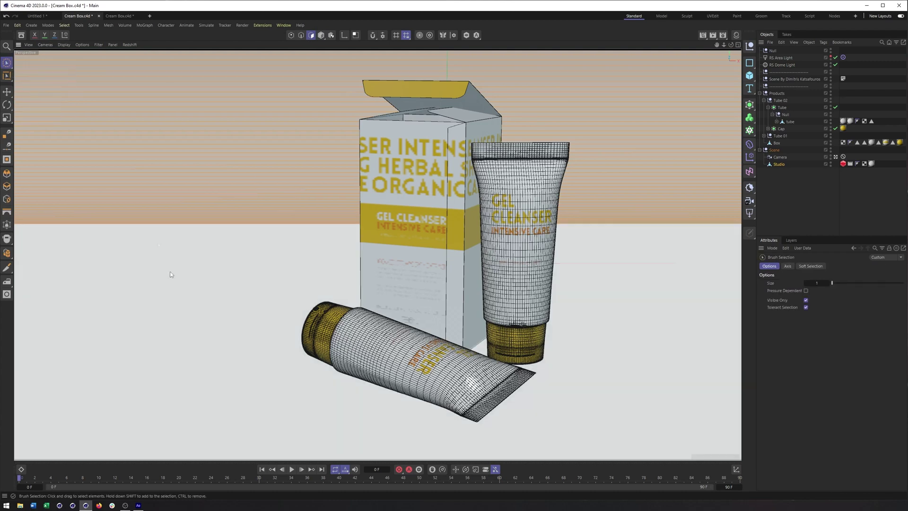
click(180, 338)
click(64, 25)
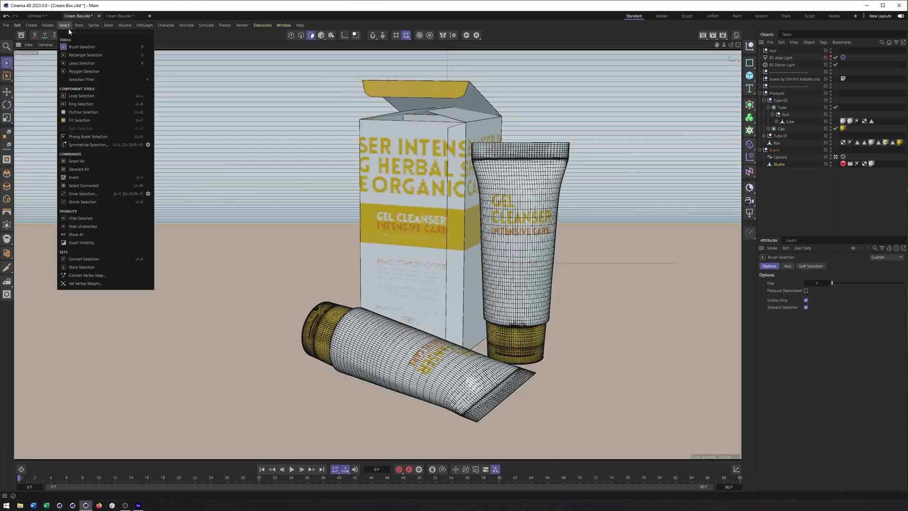
mouse_move(99, 82)
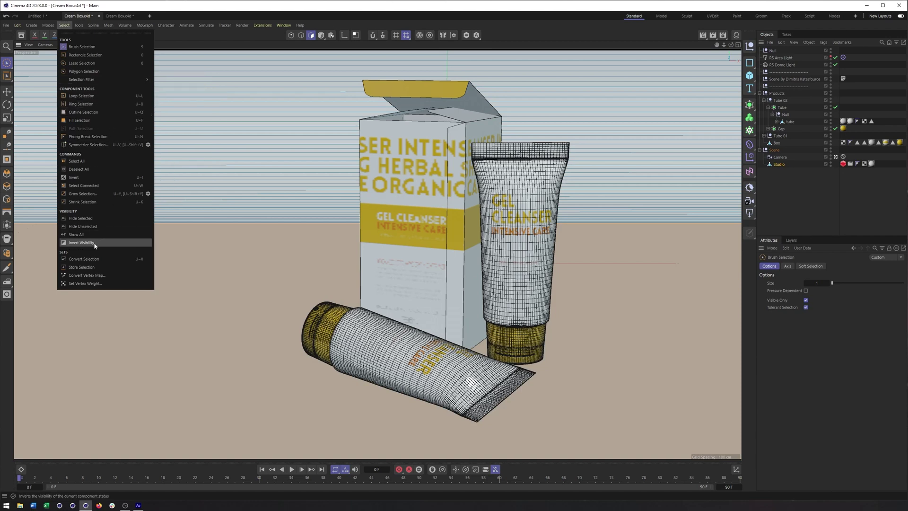
click(99, 178)
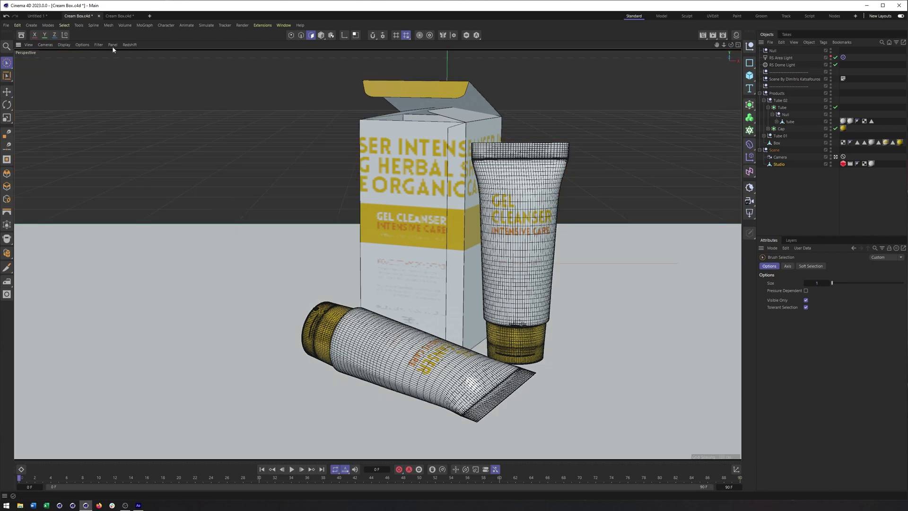
click(129, 44)
- Run the live render briefly, then select Studio in Edge mode and stop the IPR
click(142, 56)
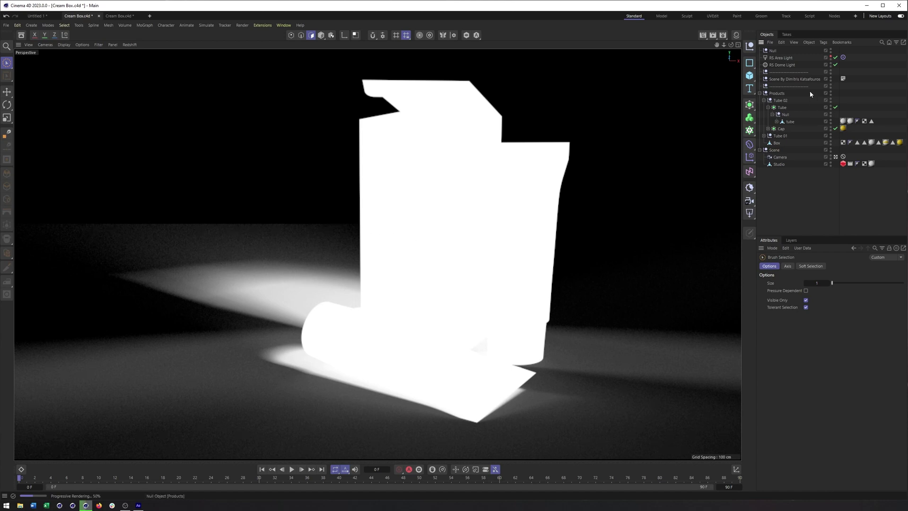
click(778, 164)
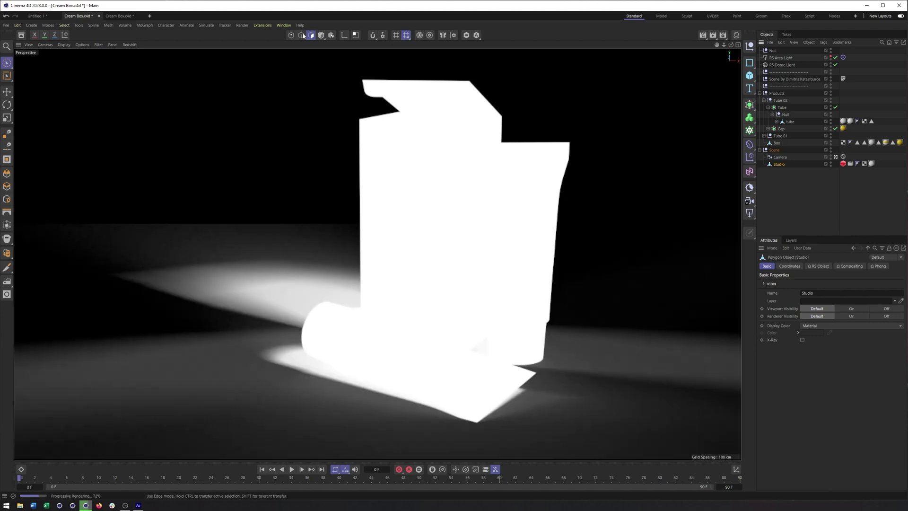
key(Return)
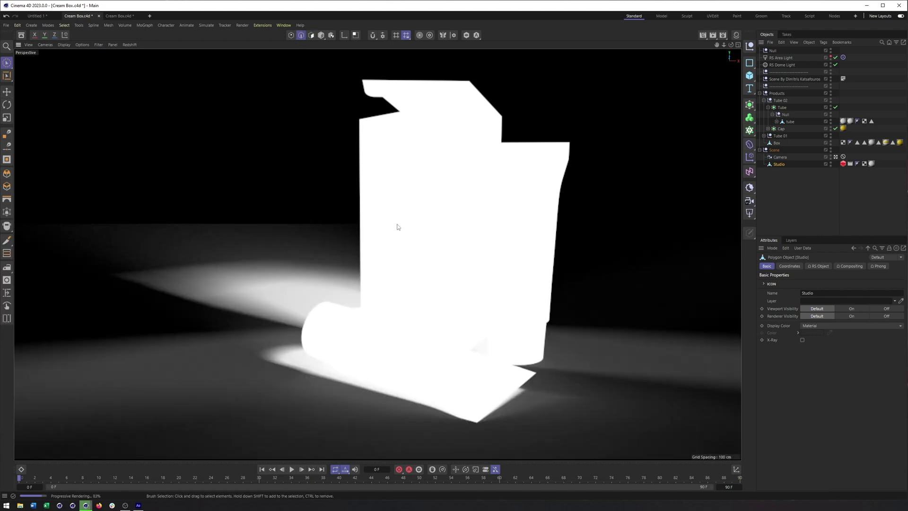
click(130, 45)
click(141, 55)
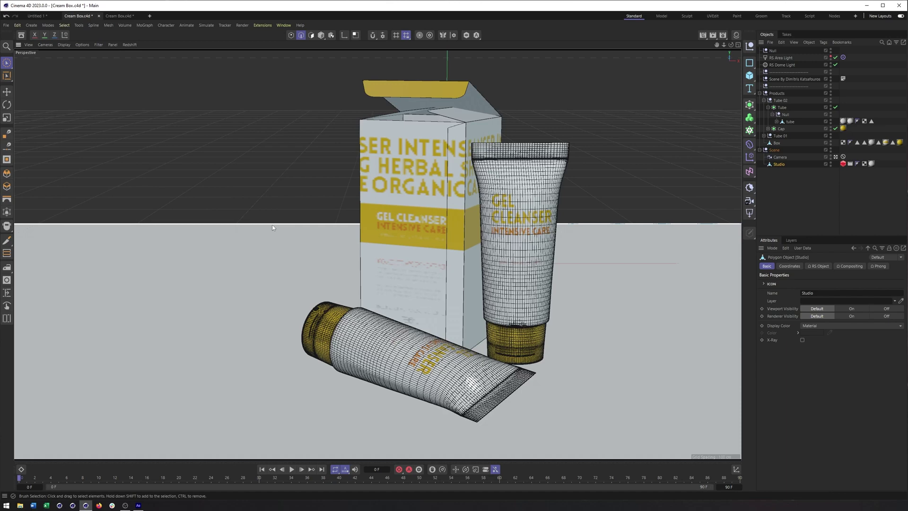
- Inspect the floor plane and camera frustum from a free view, then return to the scene Camera
click(836, 157)
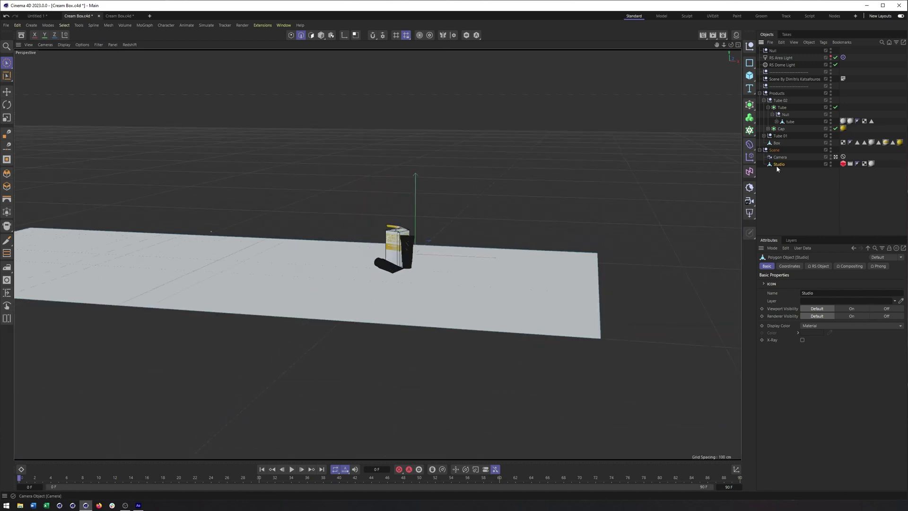
alt+drag(406, 233, 370, 240)
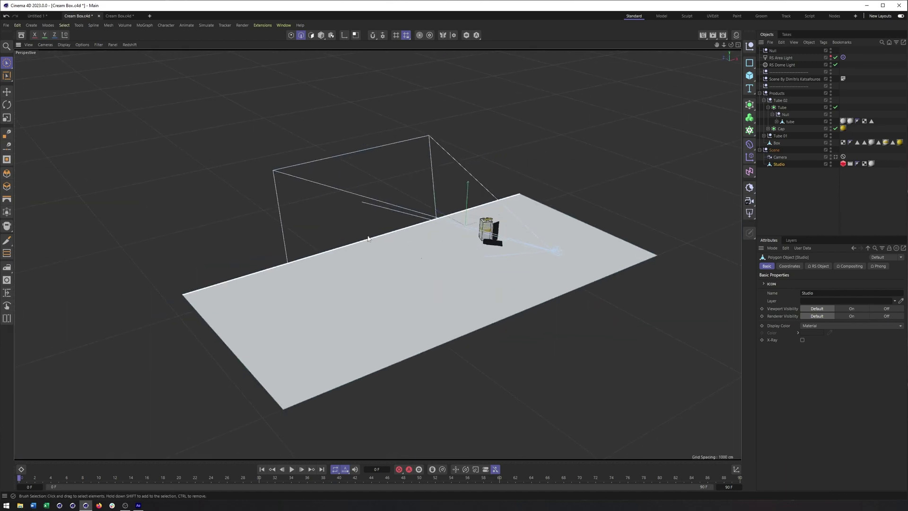
click(311, 258)
alt+drag(416, 259, 401, 211)
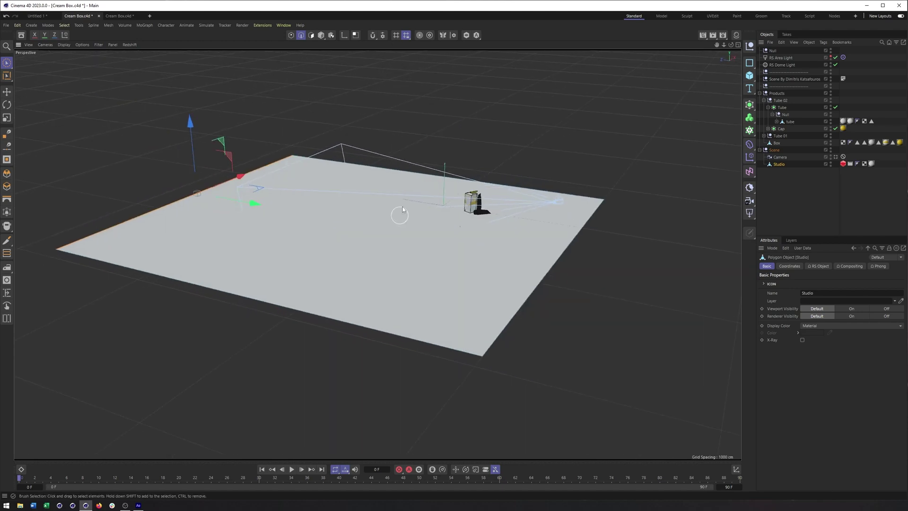
click(835, 157)
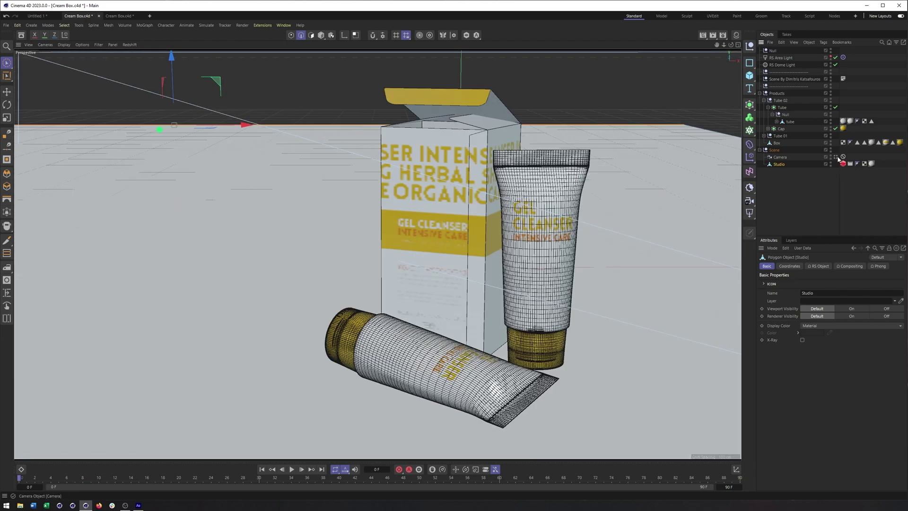
- Restart the Redshift IPR and re-render to the Picture Viewer, overwriting Seamles_BG.tif
click(122, 45)
click(124, 58)
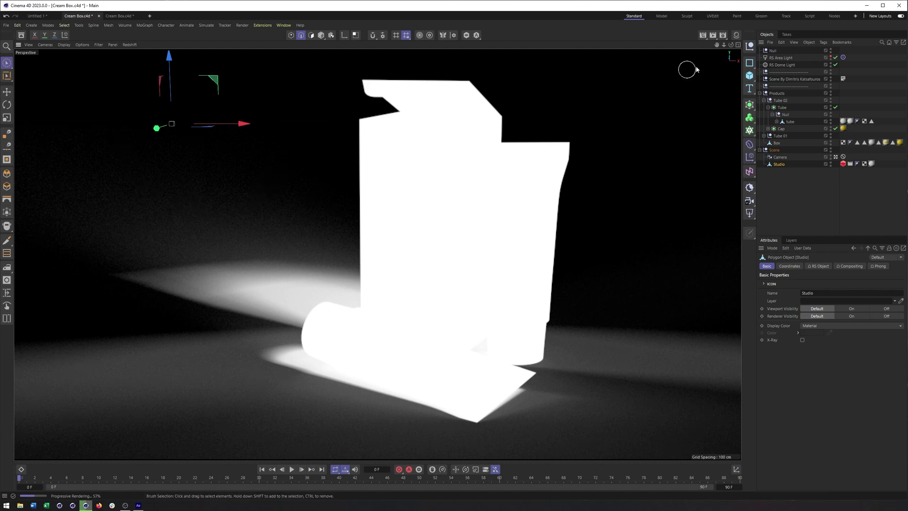
click(714, 37)
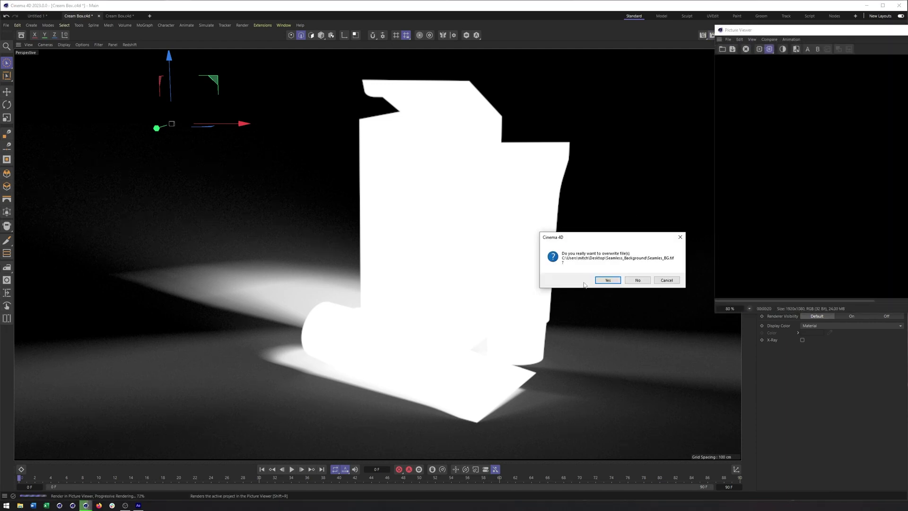
click(607, 280)
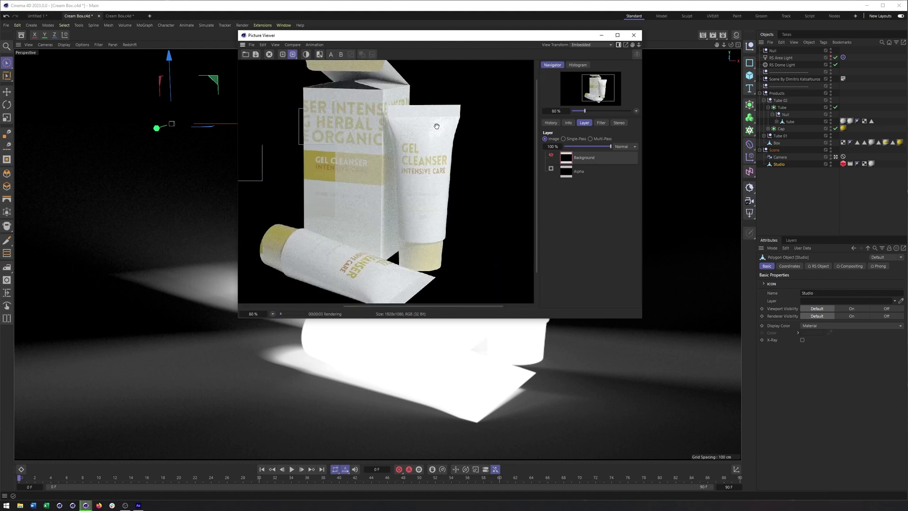
scroll(437, 126, down, 2)
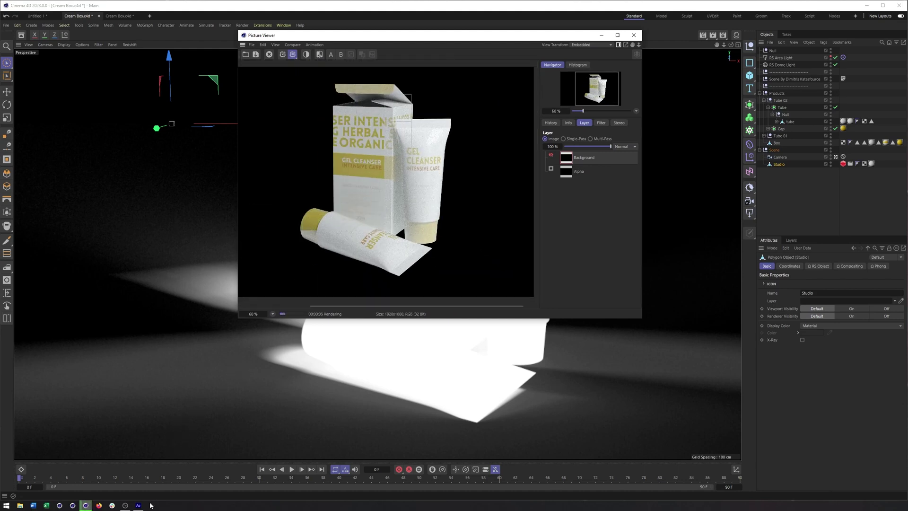
mouse_move(139, 505)
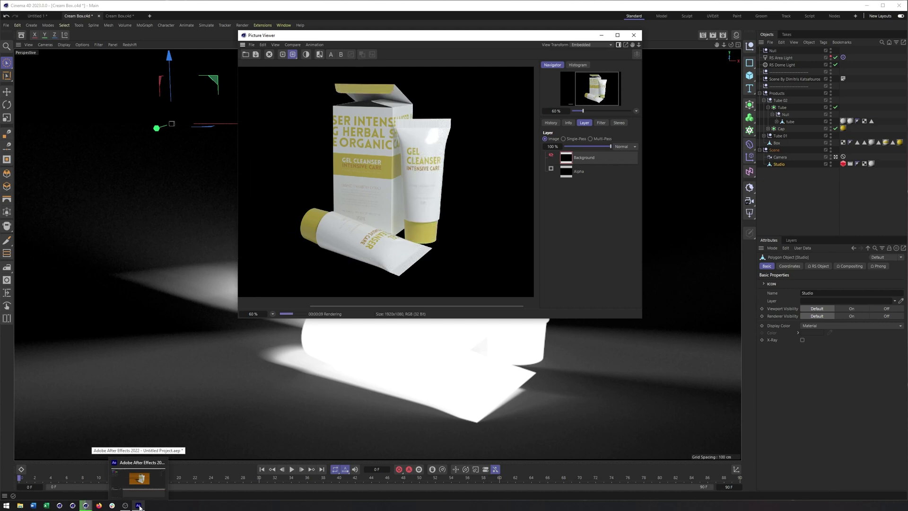
- In After Effects' Project panel, open Interpret Footage for Seamles_BG.tif
click(139, 505)
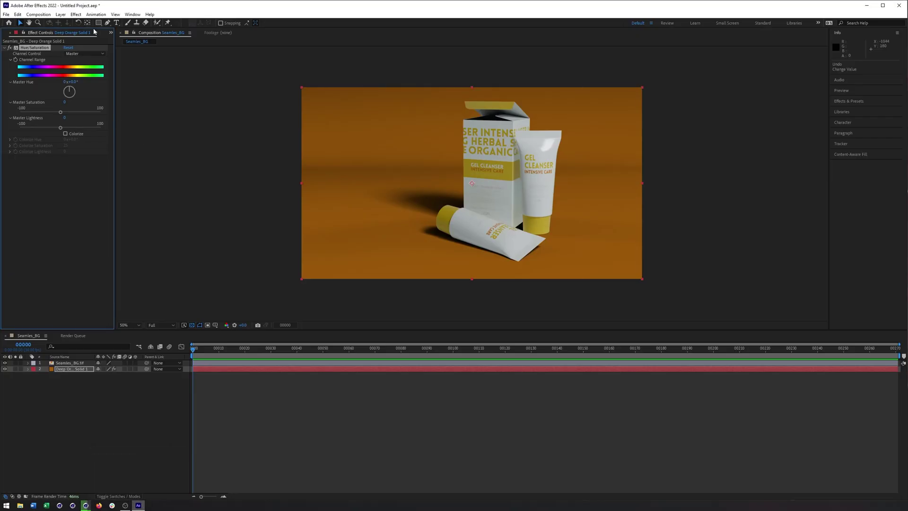
click(111, 34)
click(124, 42)
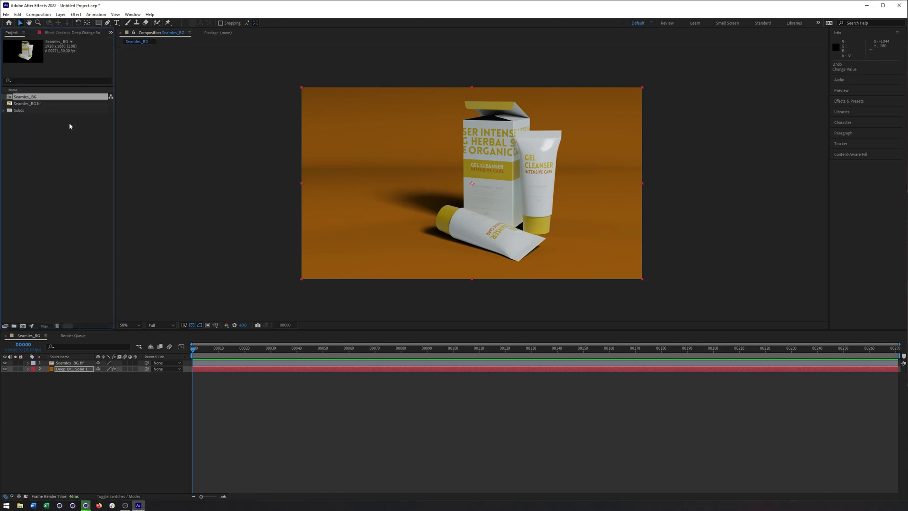
click(32, 104)
right_click(46, 103)
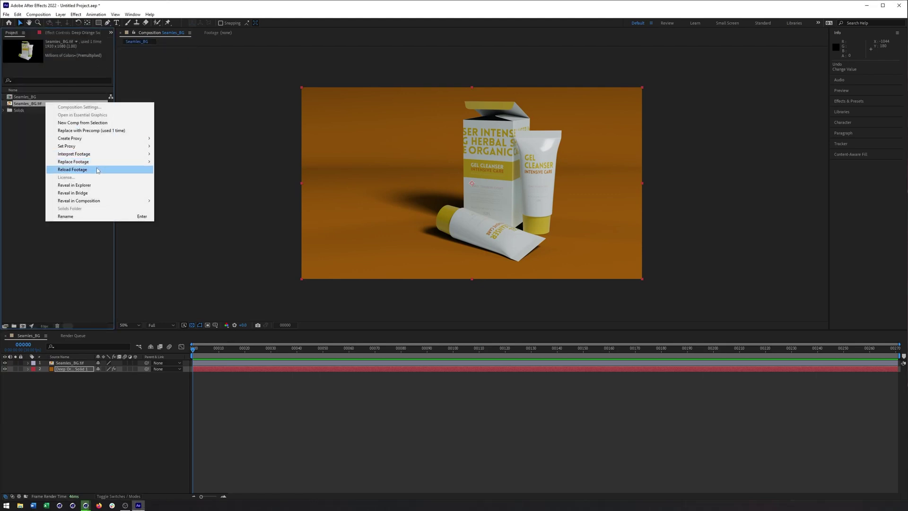
mouse_move(104, 156)
click(187, 156)
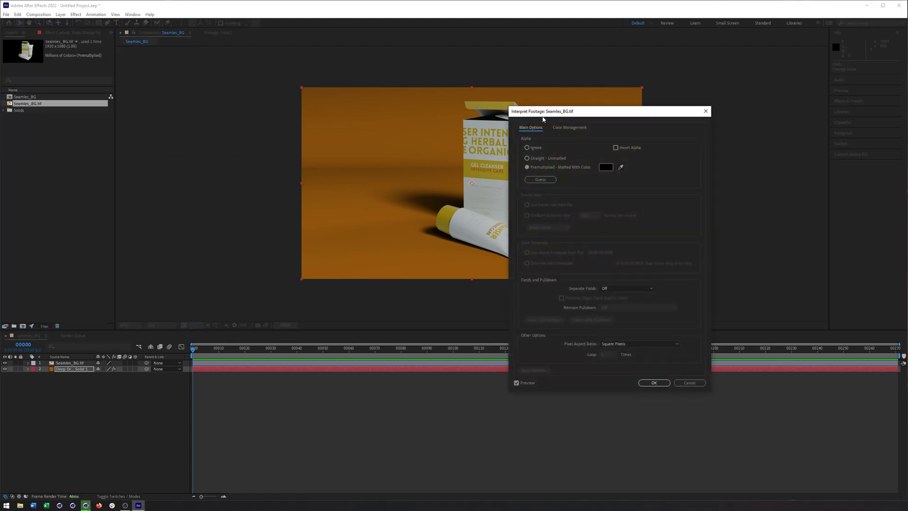
- Guess the alpha, keep it Premultiplied, and apply the interpretation
drag(543, 116, 303, 85)
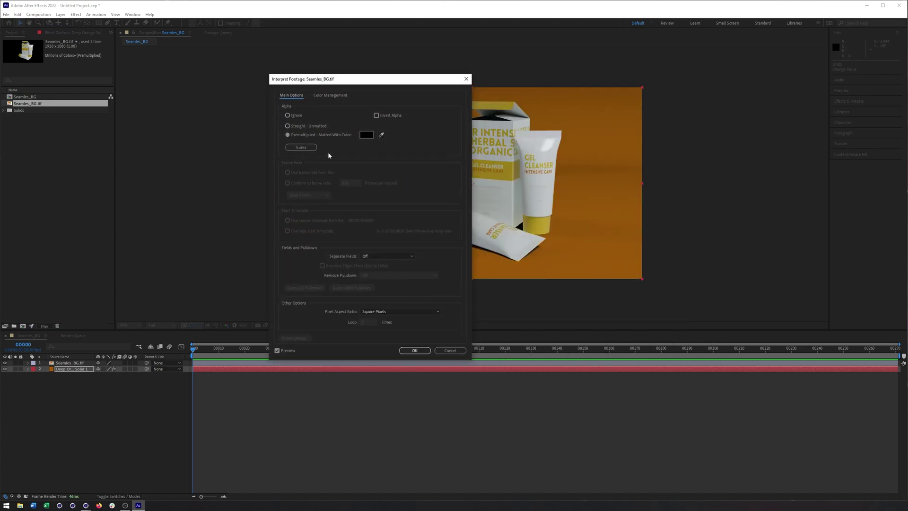
drag(342, 79, 368, 68)
click(327, 138)
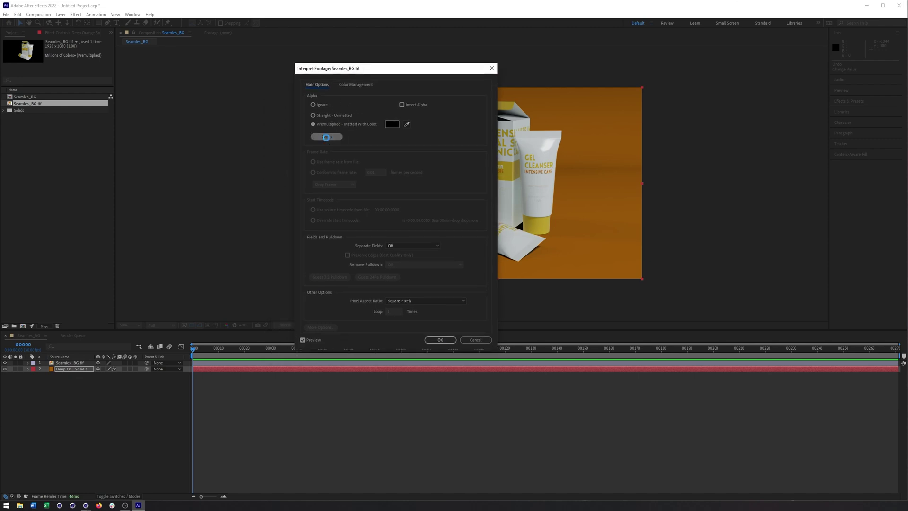
click(349, 124)
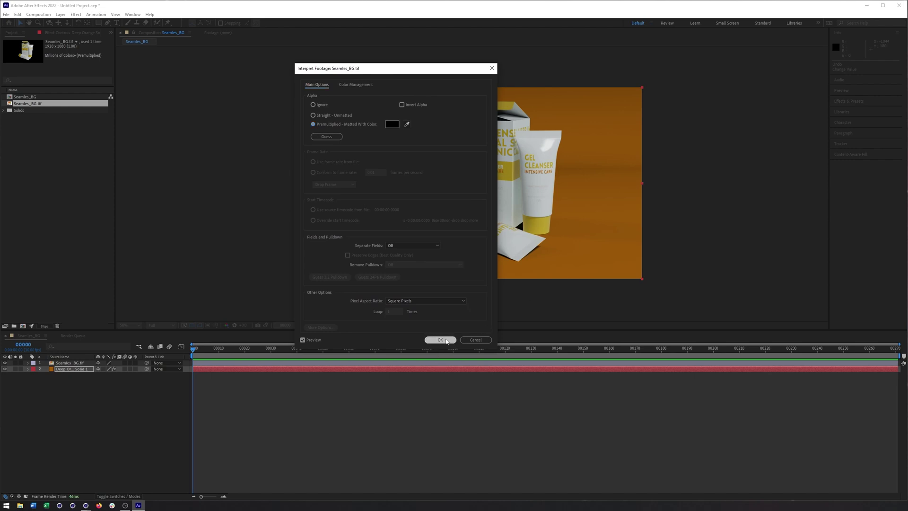
click(439, 340)
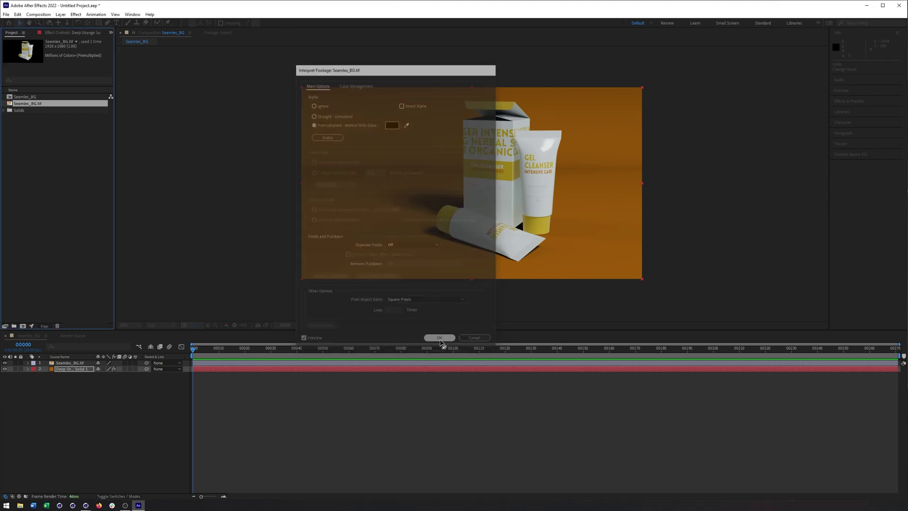
- Reload Seamles_BG.tif and rotate the solid's Hue/Saturation master hue from orange to magenta
right_click(24, 104)
click(70, 170)
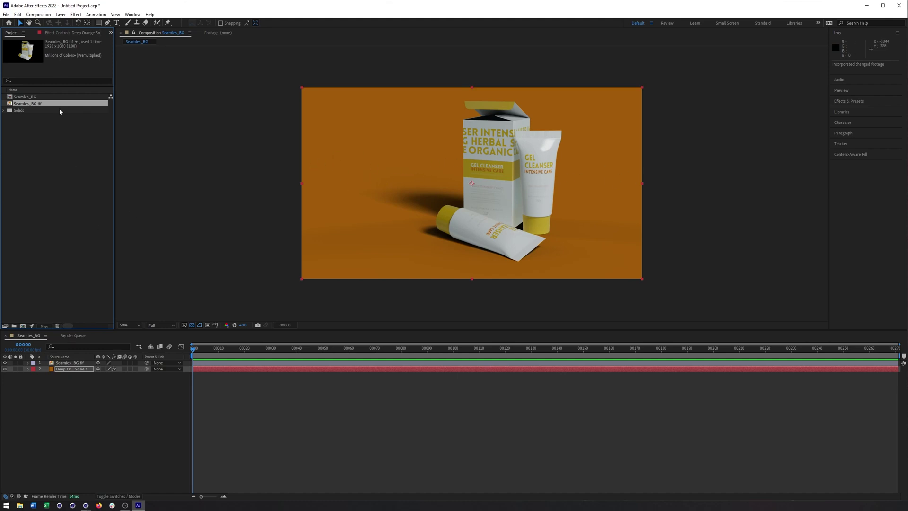
click(59, 33)
mouse_move(72, 94)
mouse_down()
mouse_move(75, 87)
mouse_move(64, 97)
mouse_move(65, 84)
mouse_move(78, 93)
mouse_move(63, 99)
mouse_move(56, 86)
mouse_move(67, 83)
mouse_move(79, 95)
mouse_move(63, 99)
mouse_move(67, 83)
mouse_move(78, 94)
mouse_move(58, 90)
mouse_up()
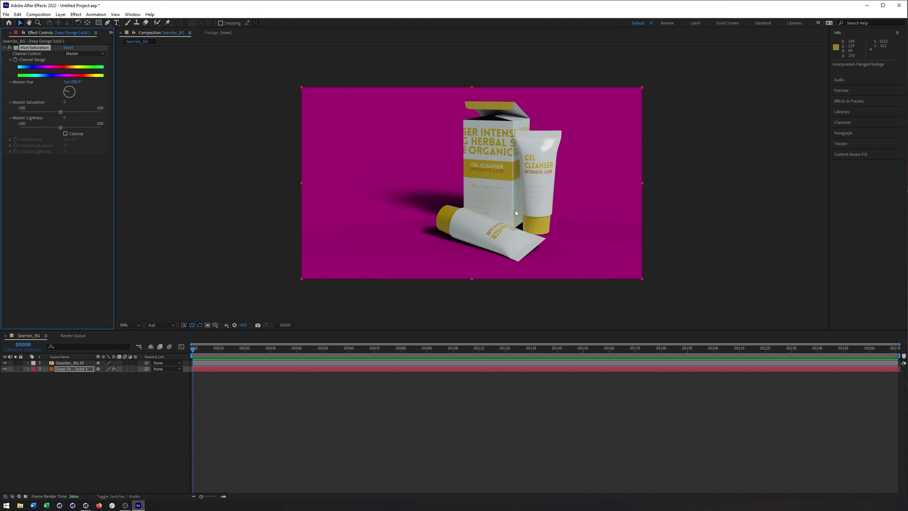
- Back in Cinema 4D, close the Picture Viewer and start the Redshift IPR
mouse_move(85, 505)
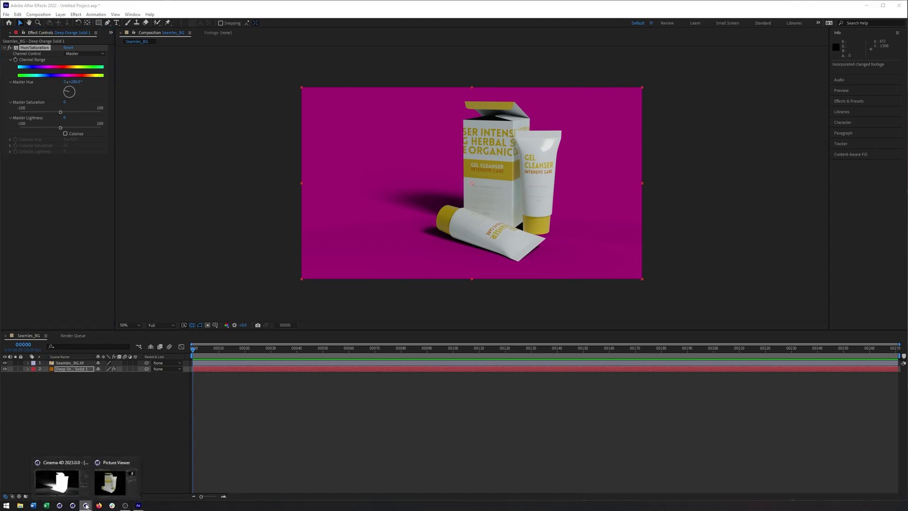
click(66, 483)
click(634, 35)
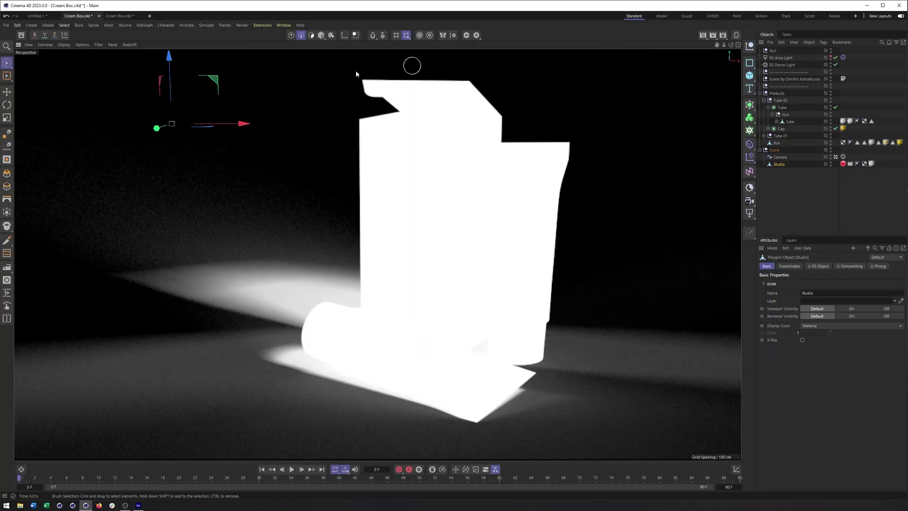
click(129, 44)
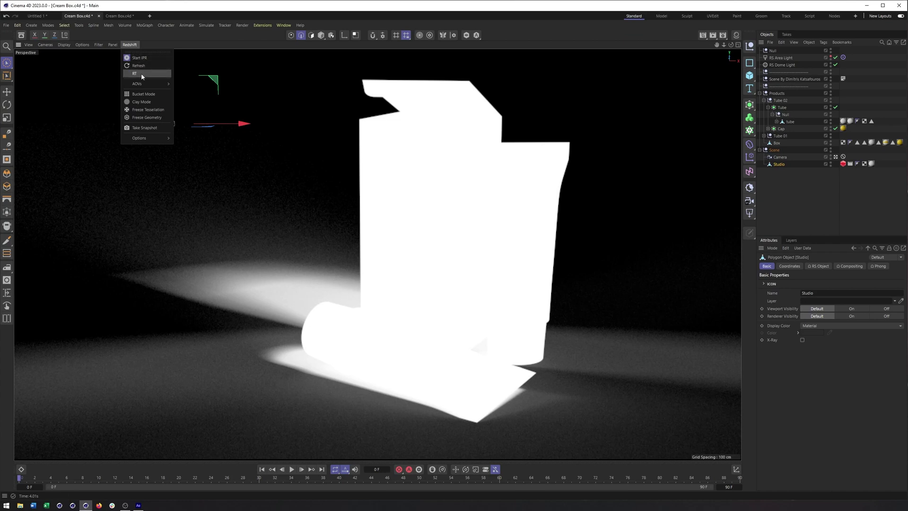
click(135, 74)
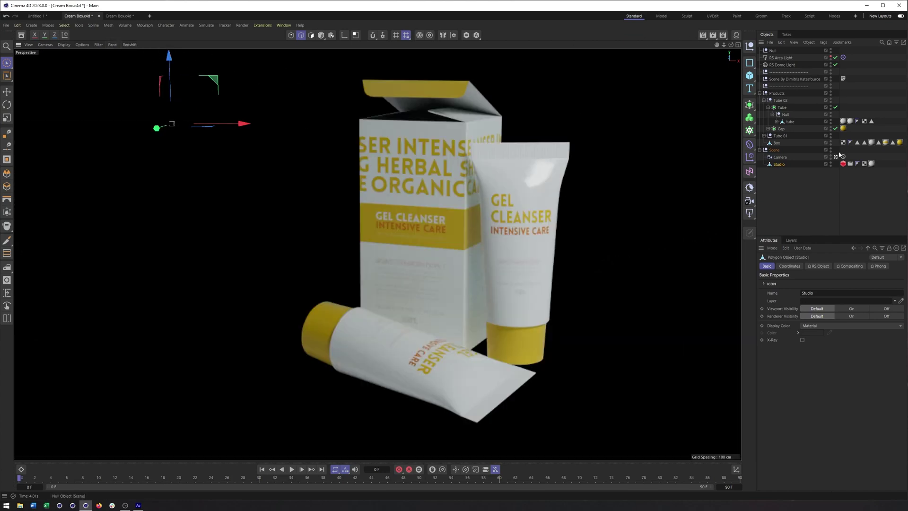
- Create a new RS Material with a red diffuse colour (RGB 240, 9, 9)
click(735, 35)
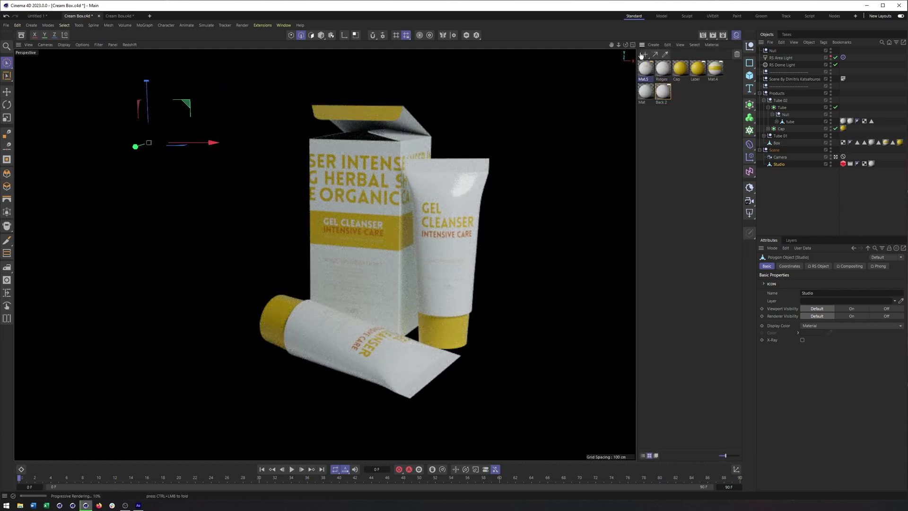
click(643, 55)
double_click(643, 69)
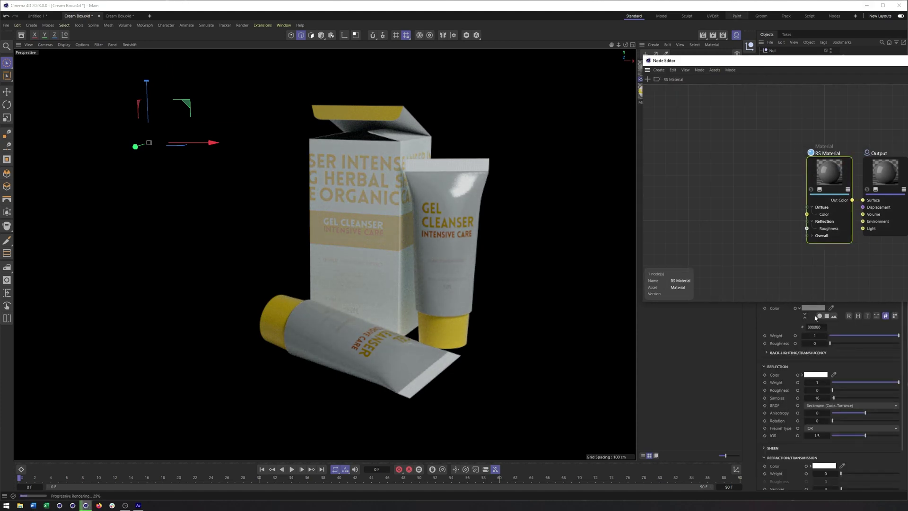
click(813, 308)
click(790, 348)
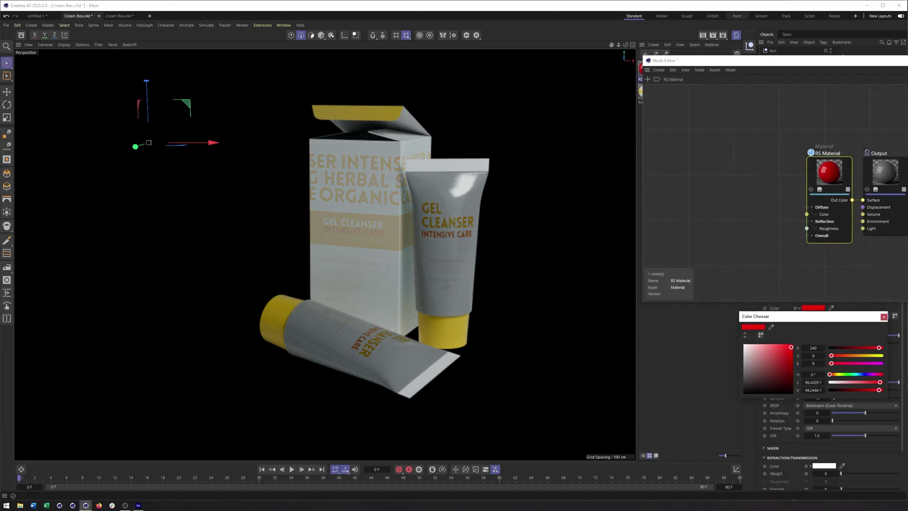
key(Escape)
click(647, 70)
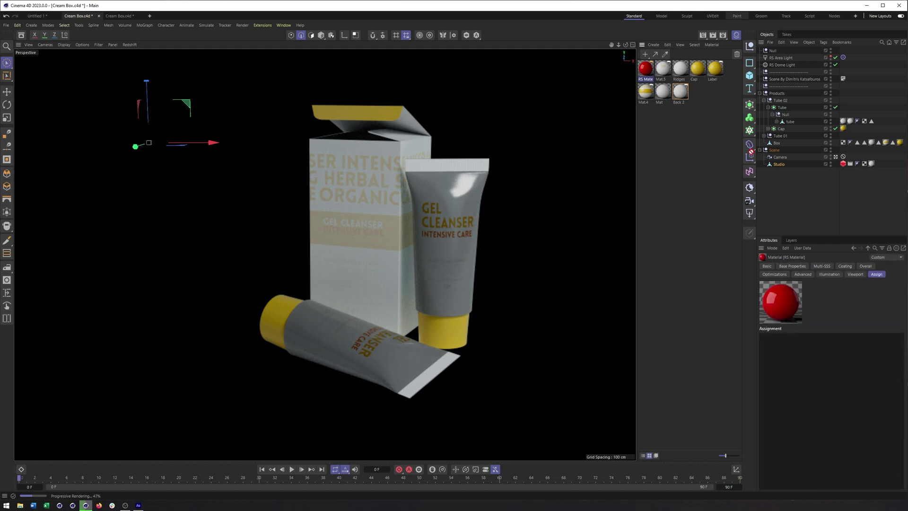
- Assign the red RS Material to Studio, delete its old tag, and add a Redshift Object tag with Matte and Shadow
drag(782, 167, 782, 166)
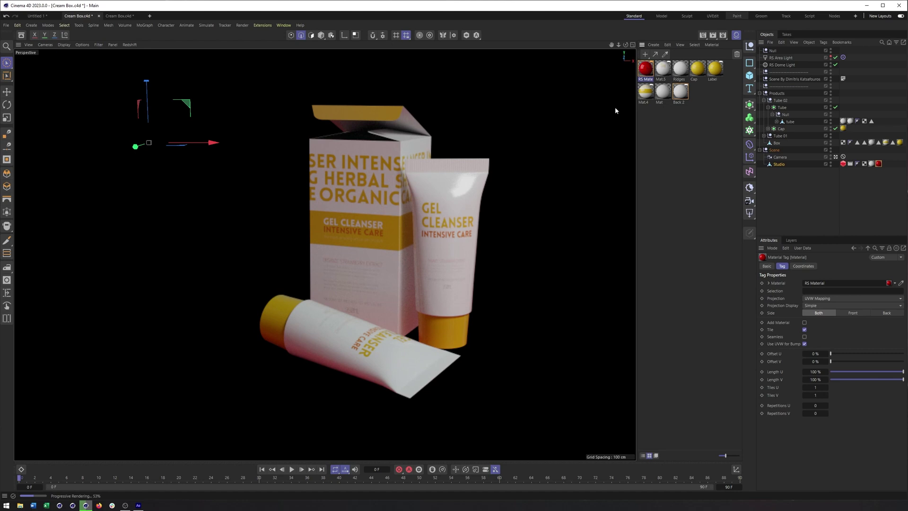
key(Delete)
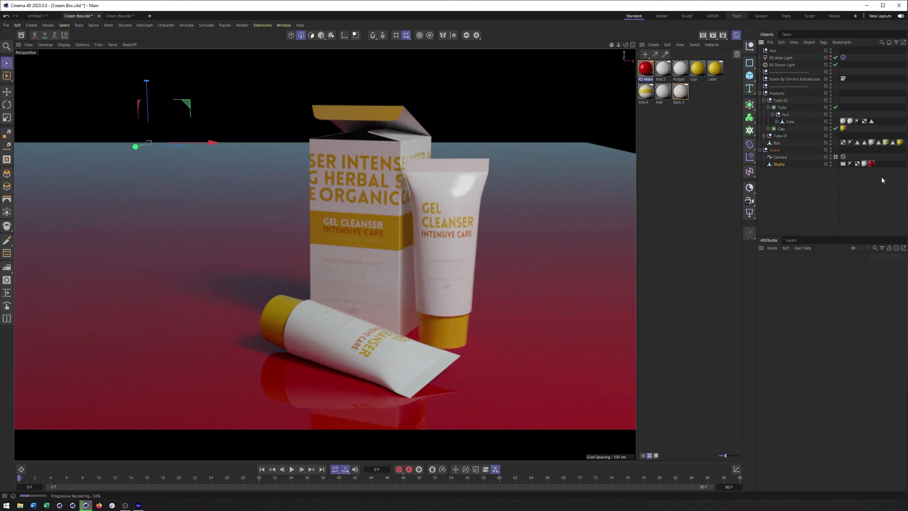
drag(781, 169, 780, 165)
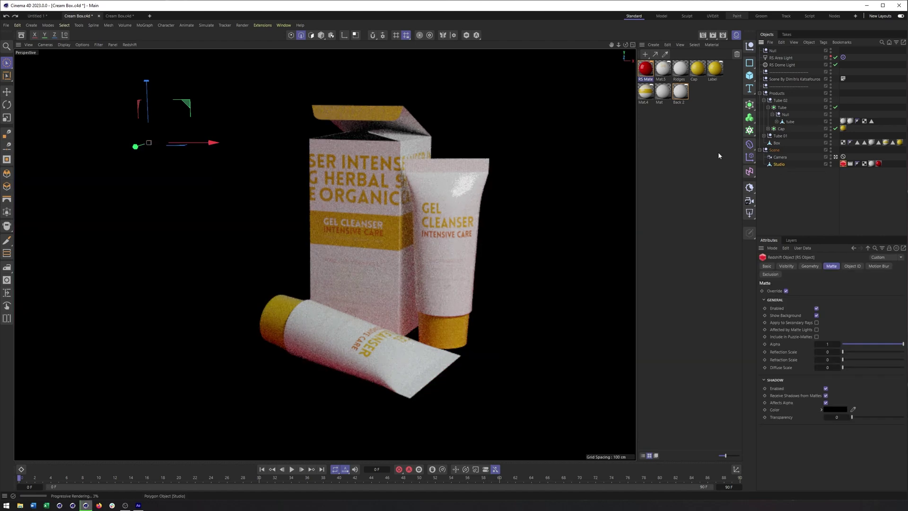
- Change the RS Material's diffuse colour to blue (hue 226°) in the Node Editor
double_click(645, 68)
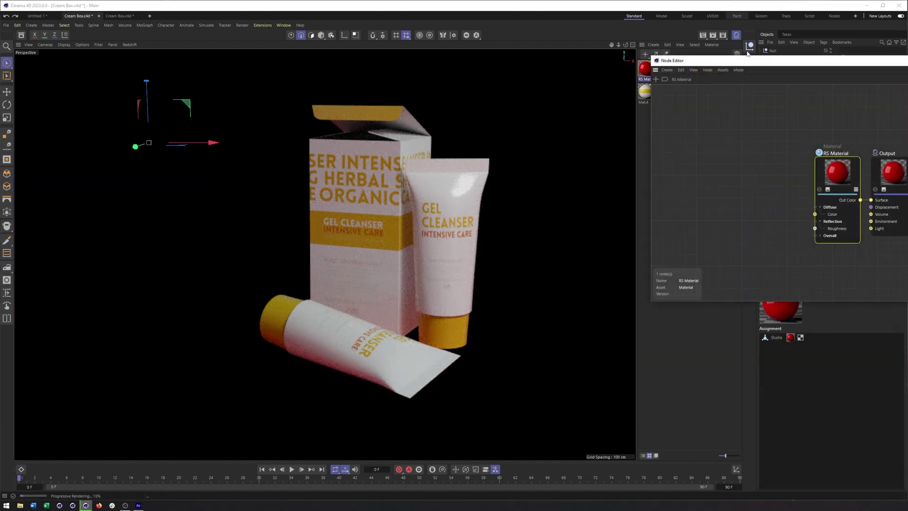
drag(745, 60, 430, 31)
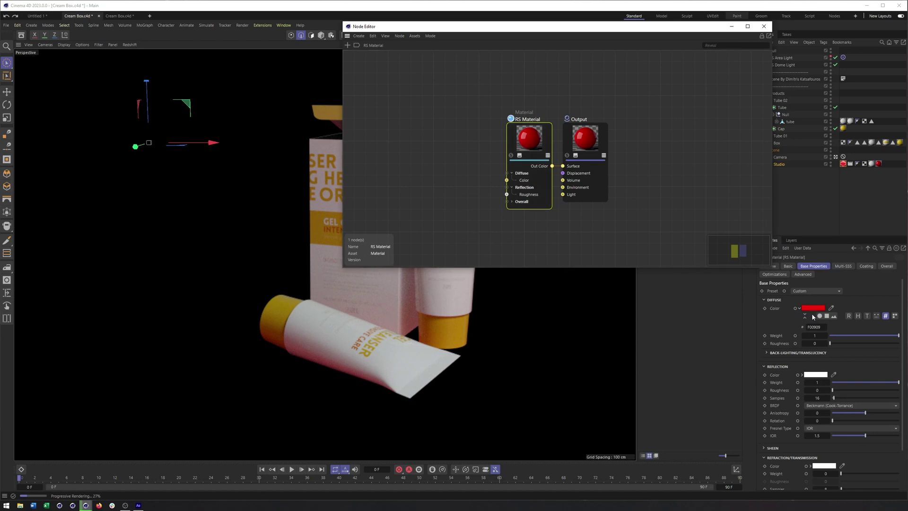
click(813, 307)
click(862, 377)
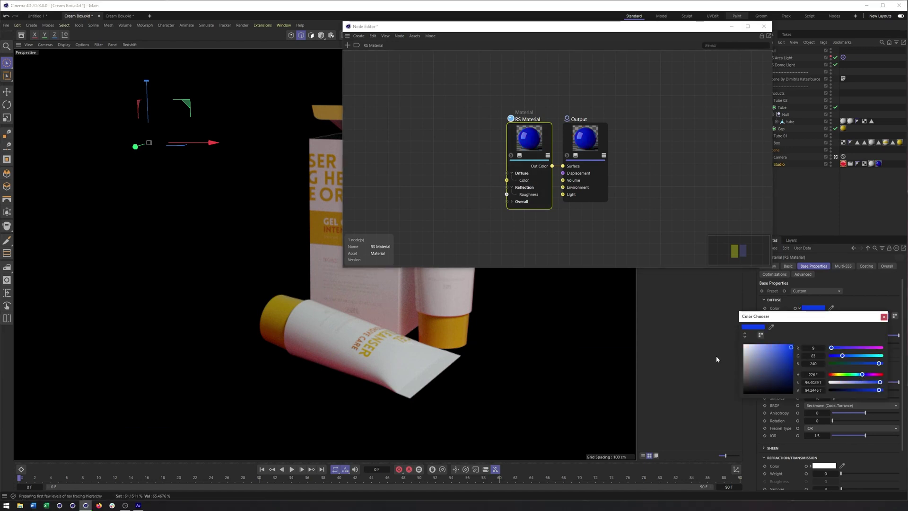
drag(416, 28, 492, 24)
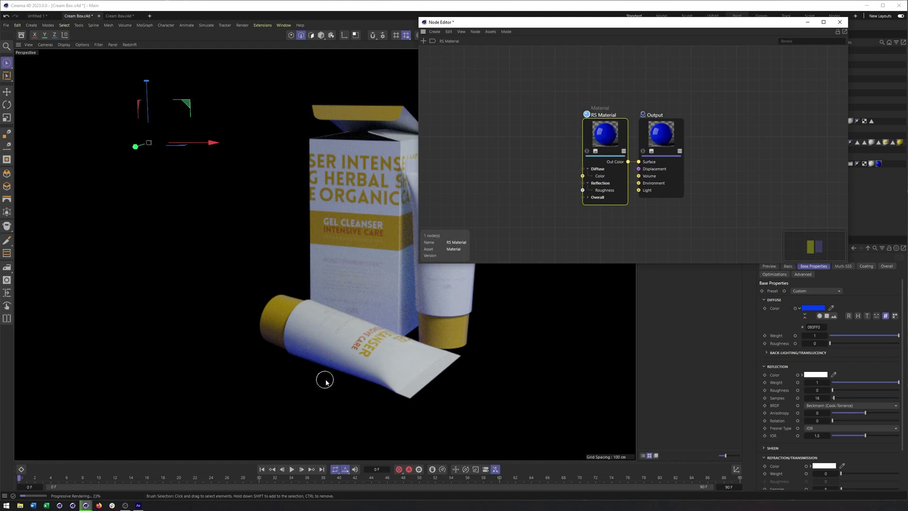
drag(515, 26, 545, 21)
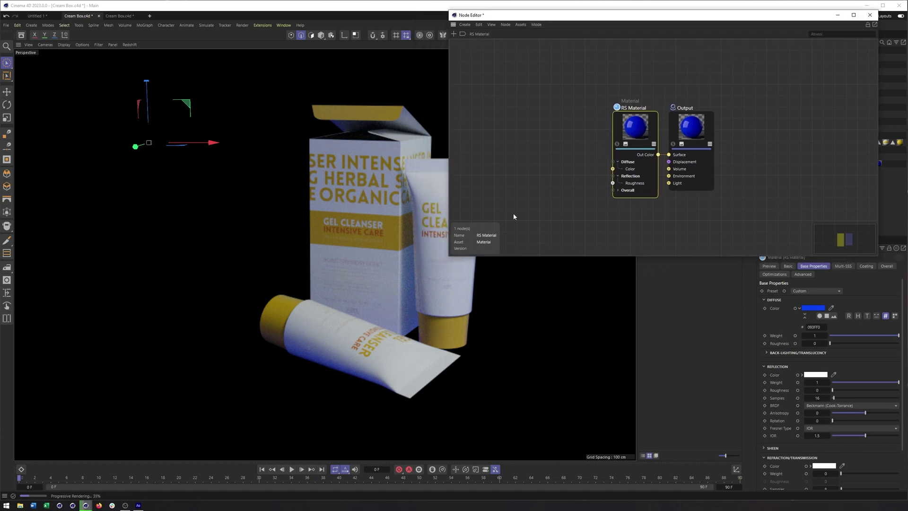
click(870, 15)
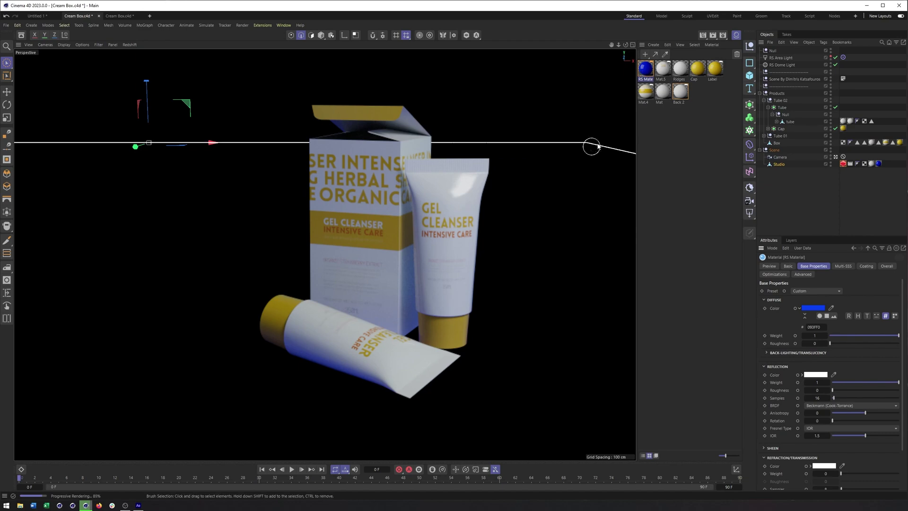
- In After Effects, rotate the solid's master hue from magenta back to reddish orange
click(137, 505)
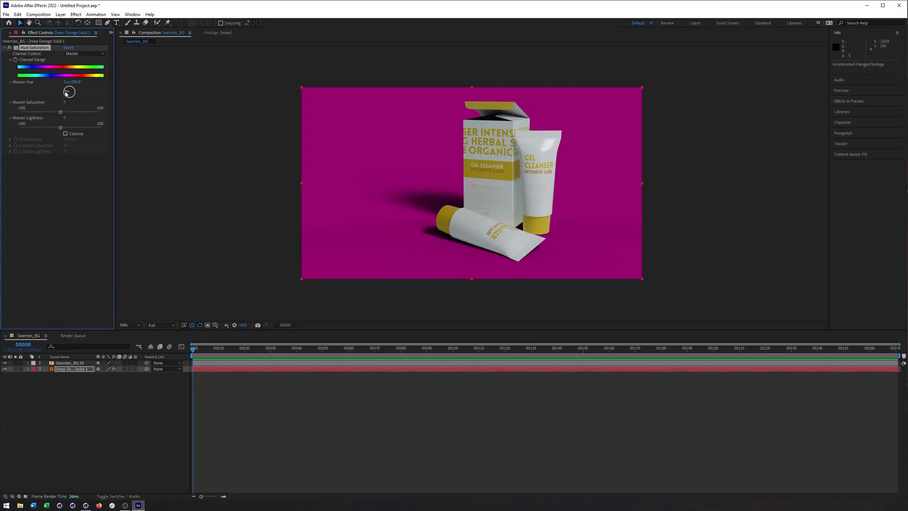
drag(66, 93, 68, 93)
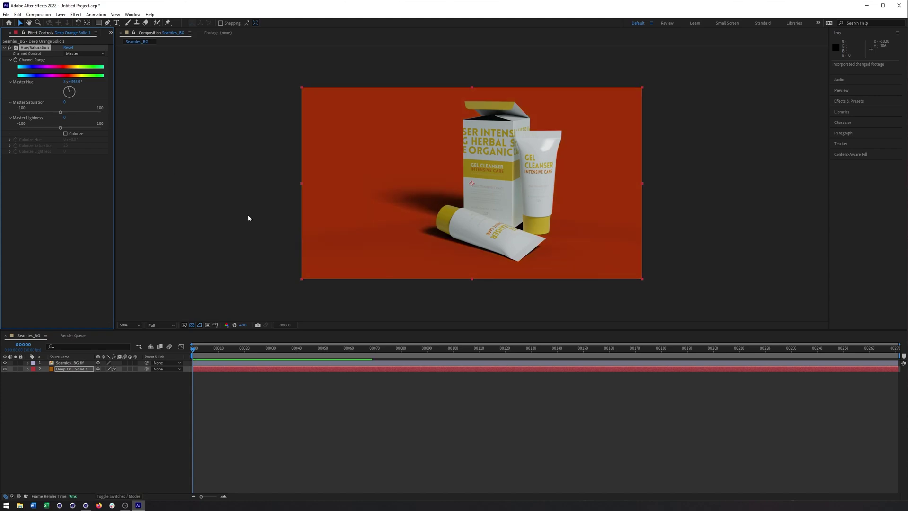